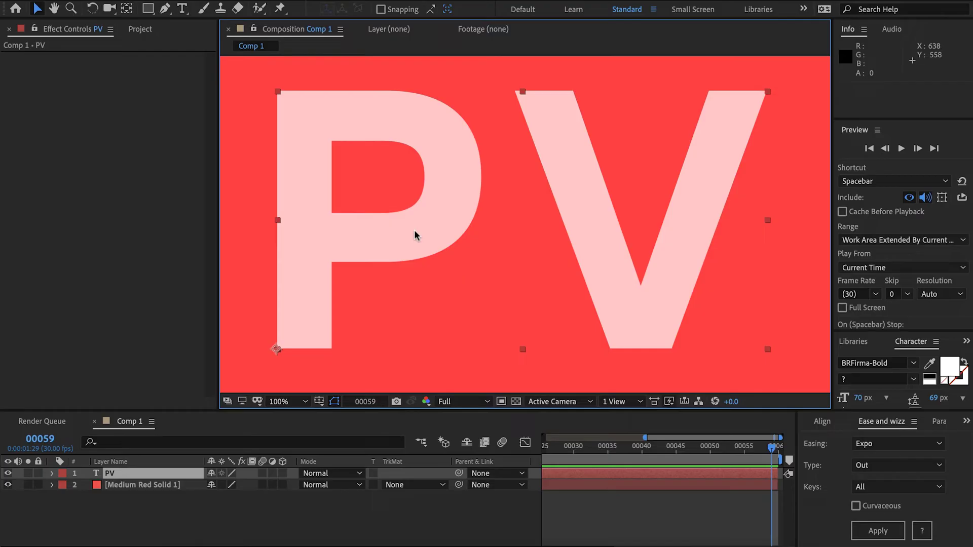
Step: Apply Path Visualizer to the PV text and fade the letters to 20% Source Opacity
key(ctrl+space)
text(v)
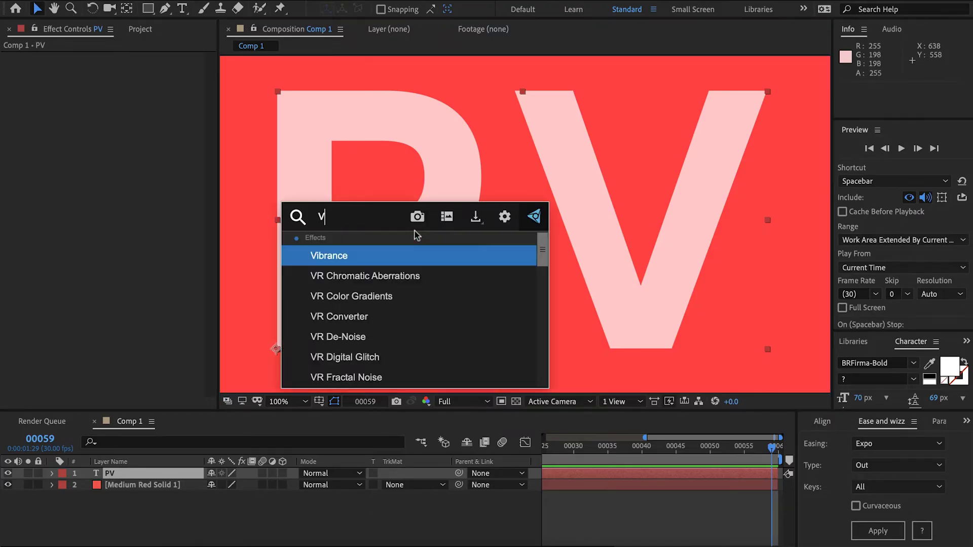
key(Escape)
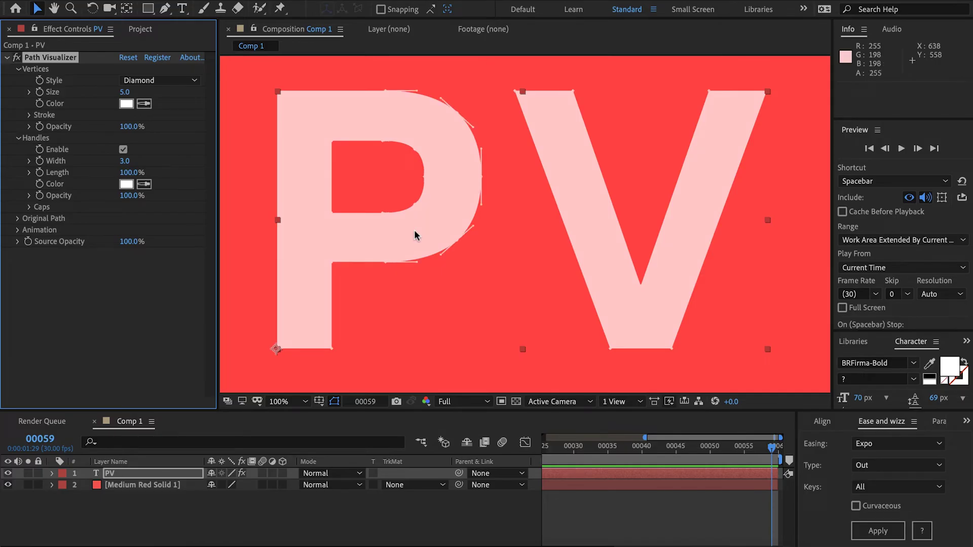
click(126, 244)
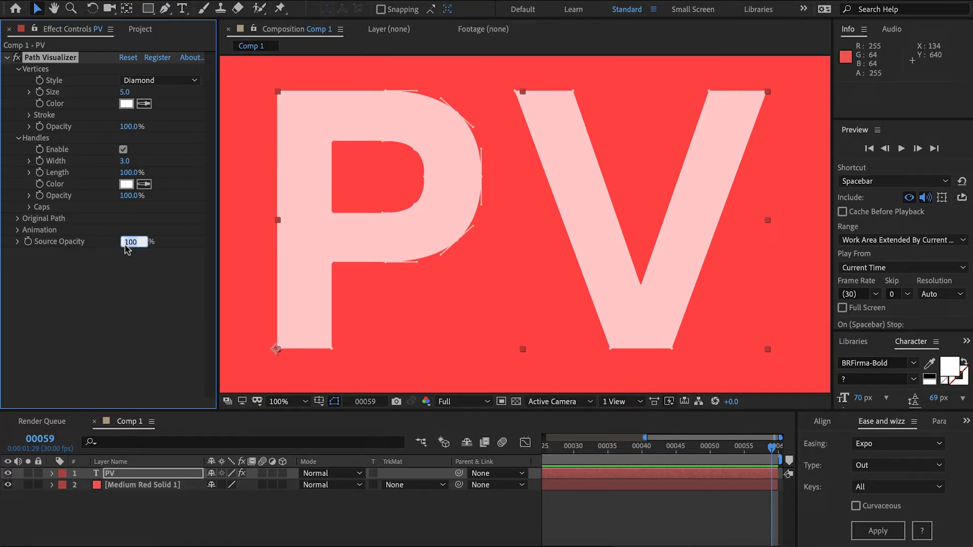
key(Return)
click(311, 261)
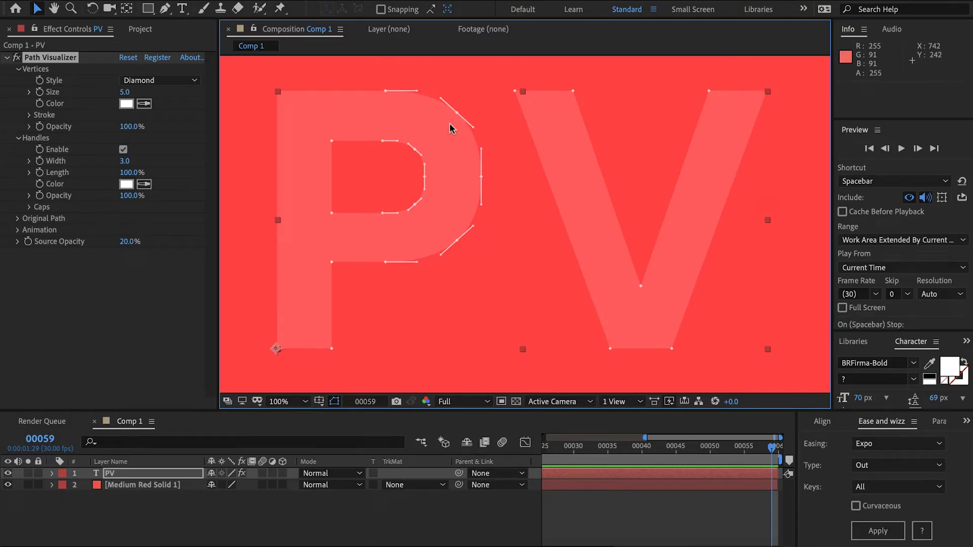
Step: Make the vertices Diamond style at size 10, coloured yellow (FFFF00)
click(51, 78)
click(147, 80)
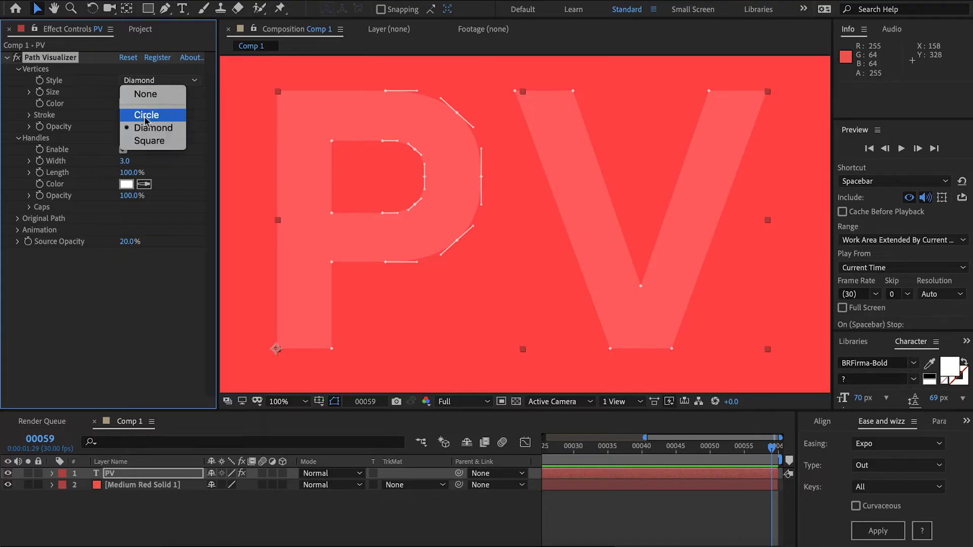
click(138, 134)
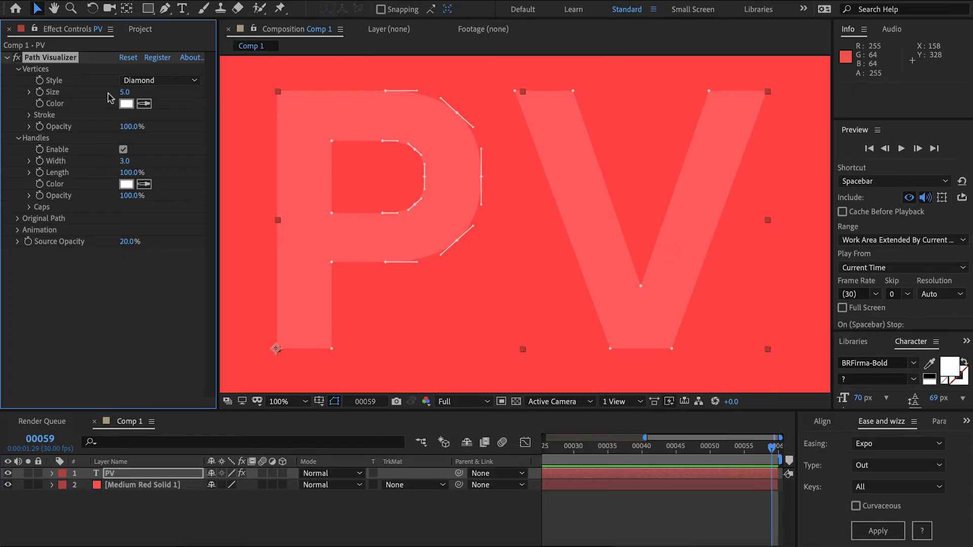
click(125, 93)
text(10)
key(Return)
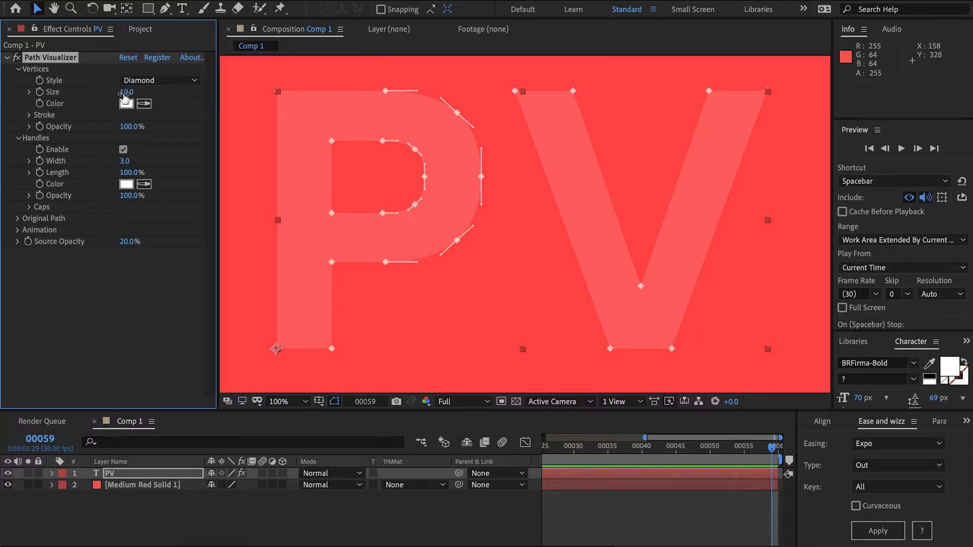
click(126, 103)
click(432, 481)
text(0)
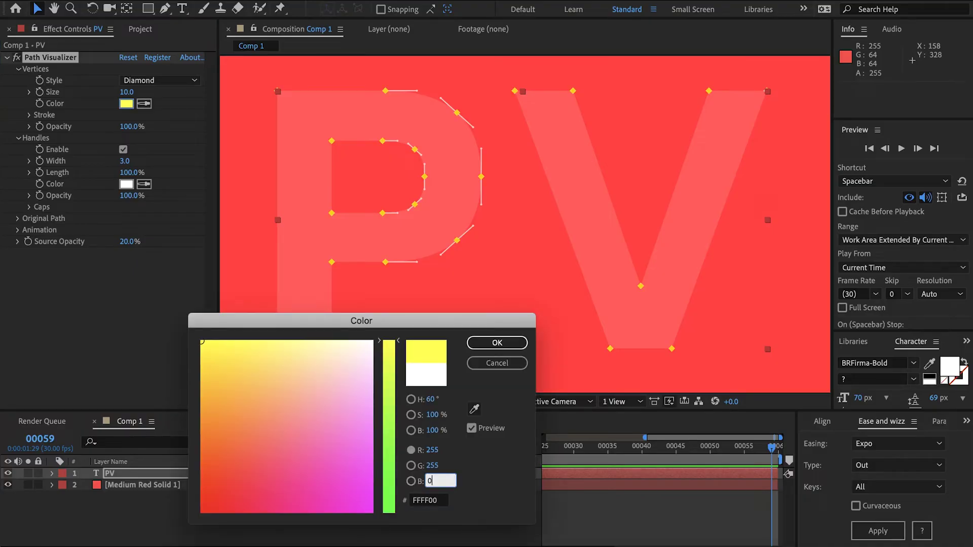
key(Return)
Step: Set the vertex outline colour to red from the background, with its width at 0
click(30, 115)
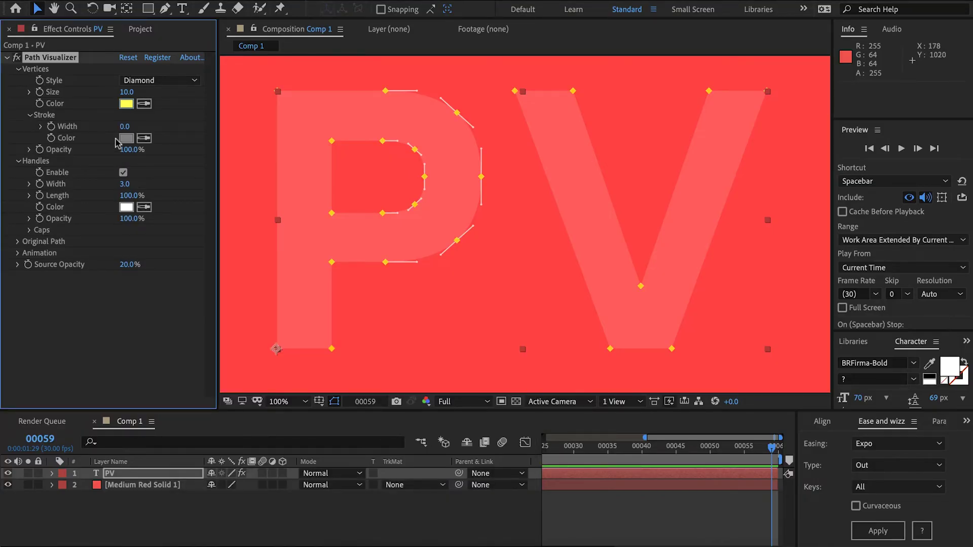
drag(124, 128, 127, 133)
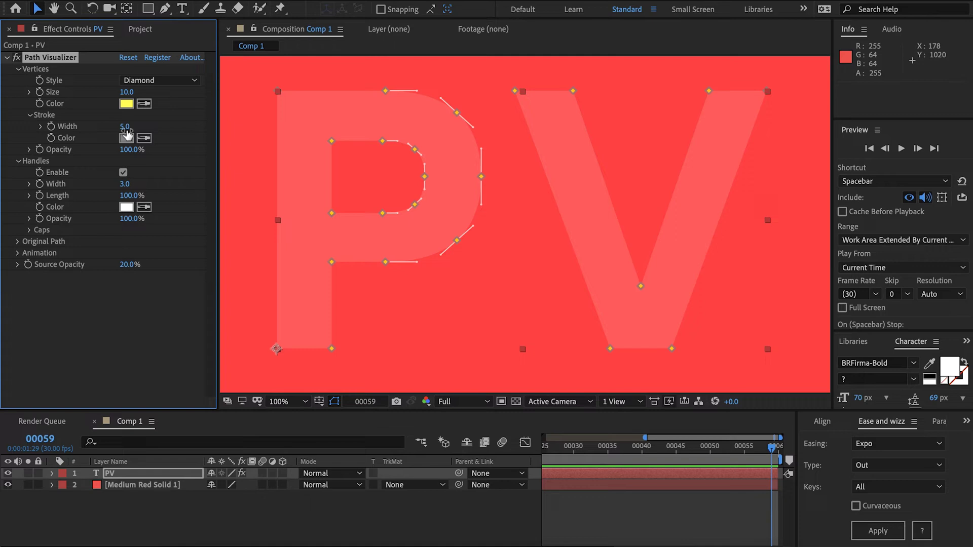
click(144, 138)
click(252, 174)
mouse_move(124, 126)
mouse_down()
mouse_move(100, 128)
mouse_move(94, 152)
mouse_move(56, 152)
mouse_move(236, 143)
mouse_up()
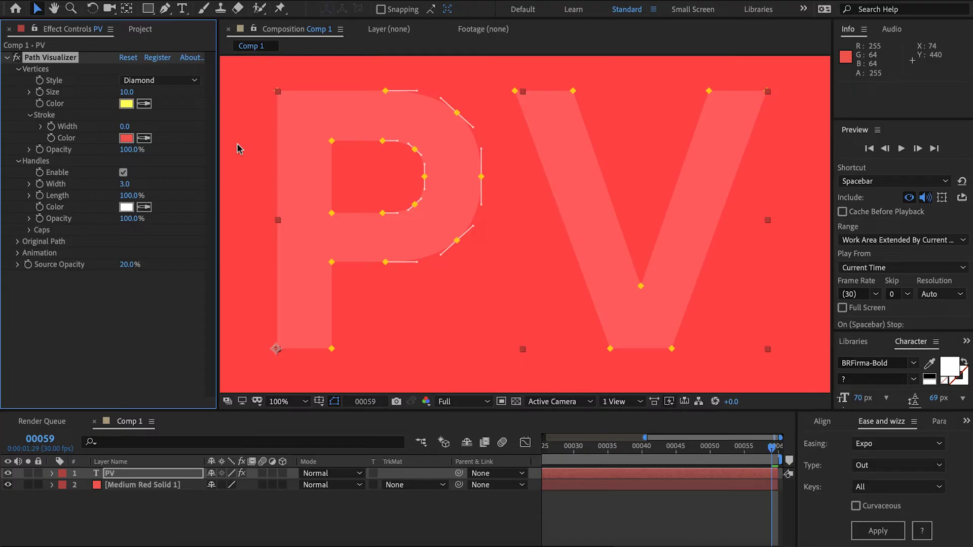
Step: Set the bezier handle line width to 2, with handle length at 100%
click(29, 117)
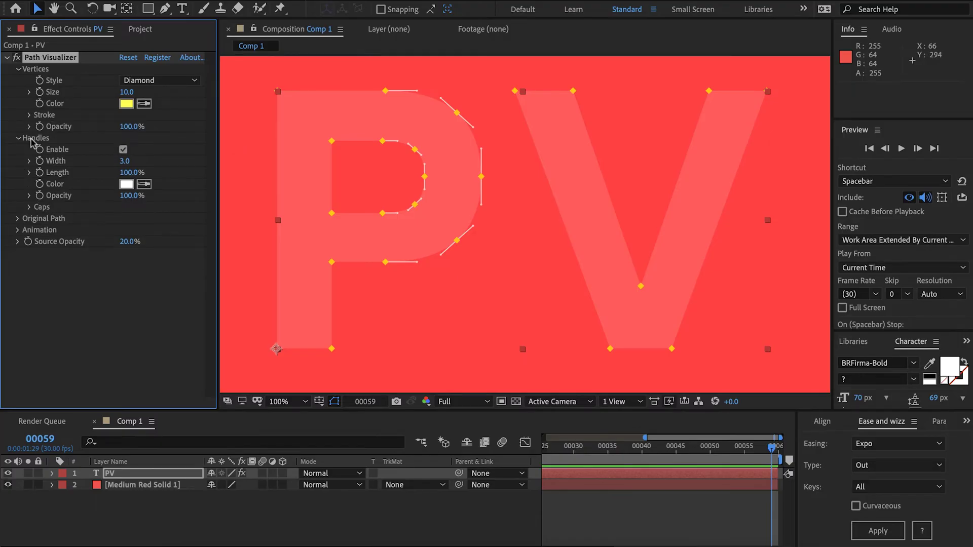
click(124, 150)
drag(130, 161, 126, 163)
click(125, 162)
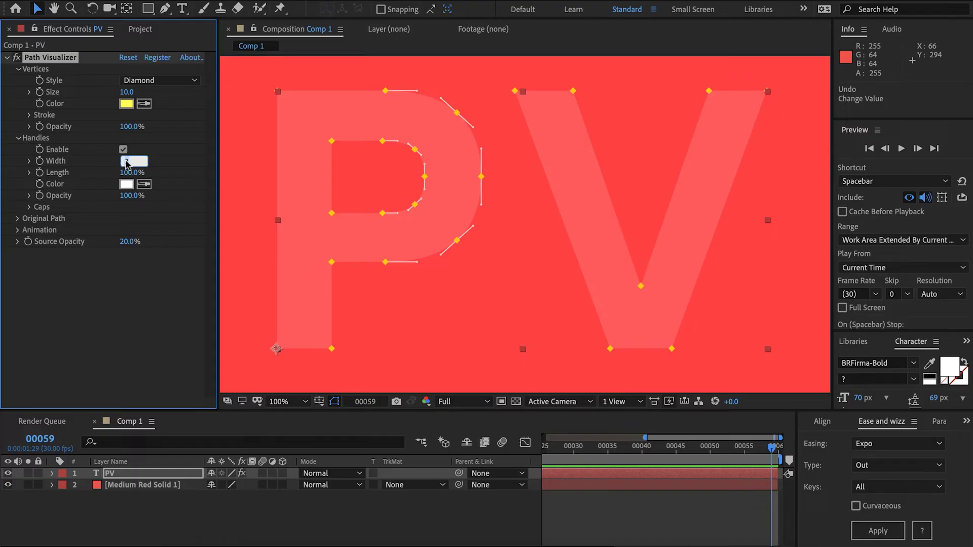
key(Return)
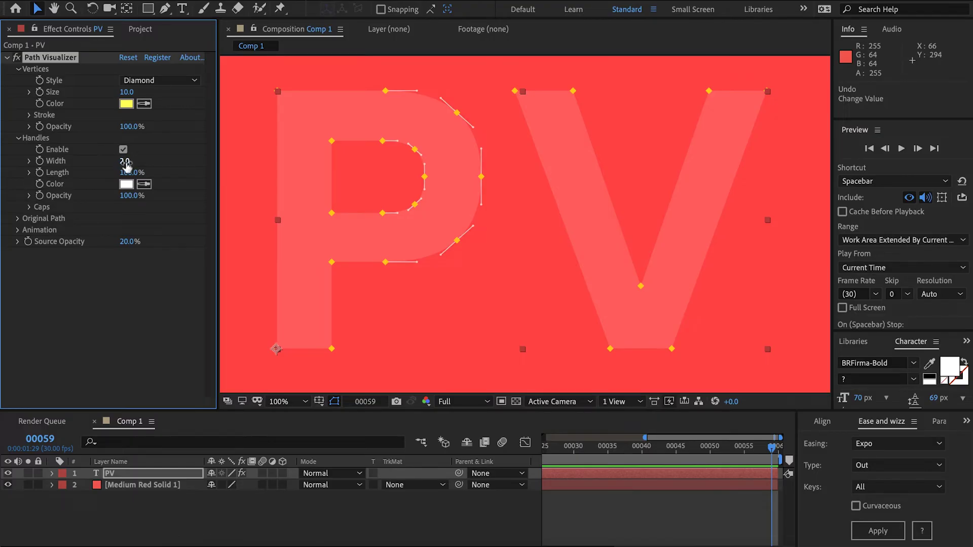
mouse_move(126, 173)
mouse_down()
mouse_move(207, 161)
mouse_move(123, 168)
mouse_up()
Step: Try no caps on the handle ends, then restore Circle caps
click(29, 207)
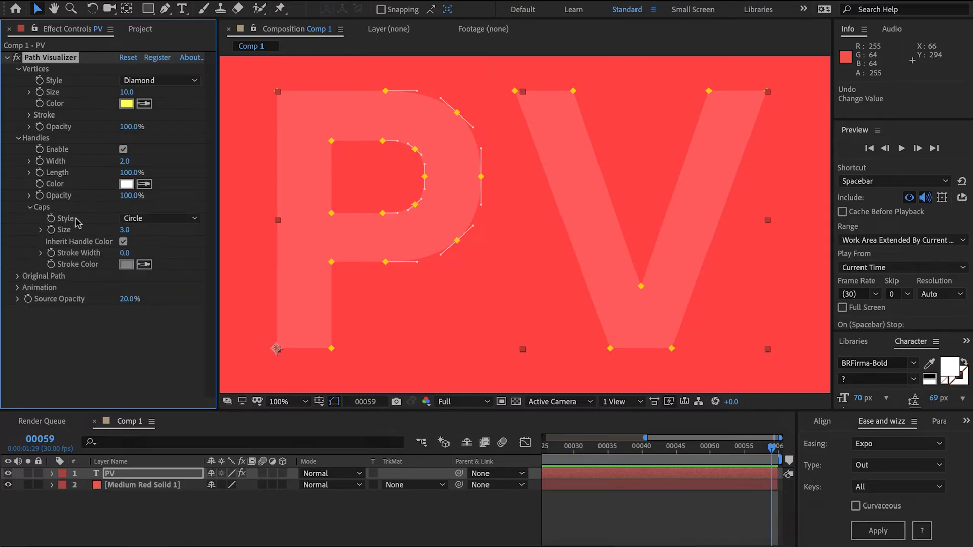
click(134, 219)
click(144, 233)
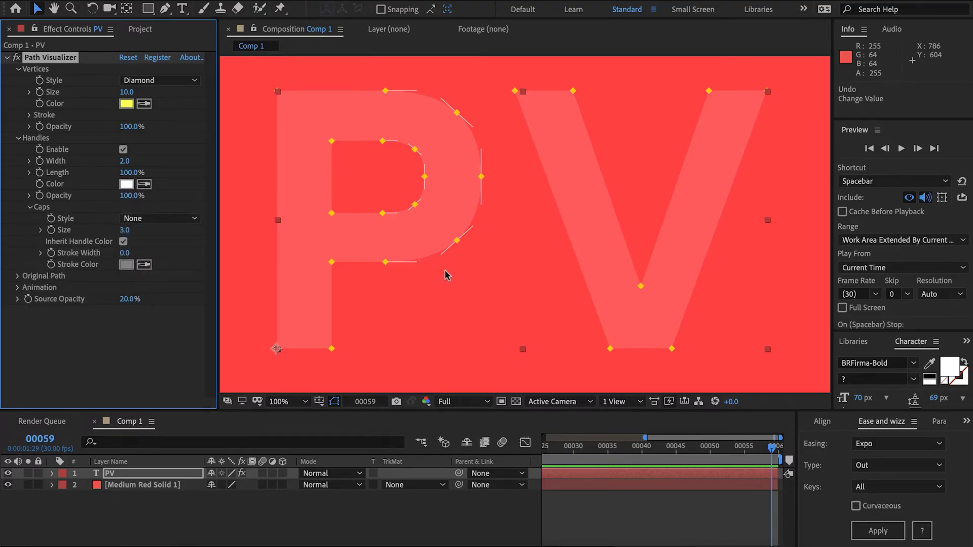
click(152, 218)
click(151, 252)
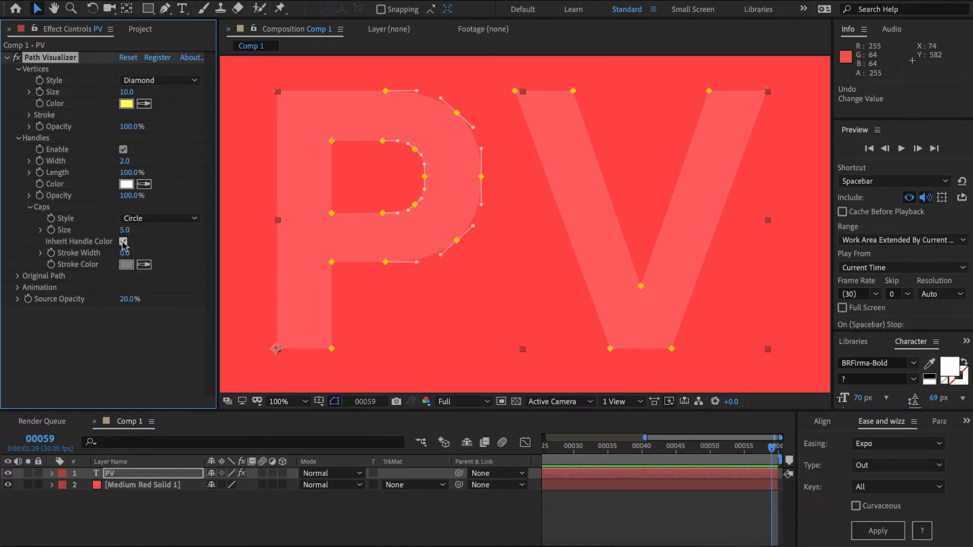
Step: Keep caps inheriting the handle colour, undoing a trial cap stroke width of 3
click(123, 241)
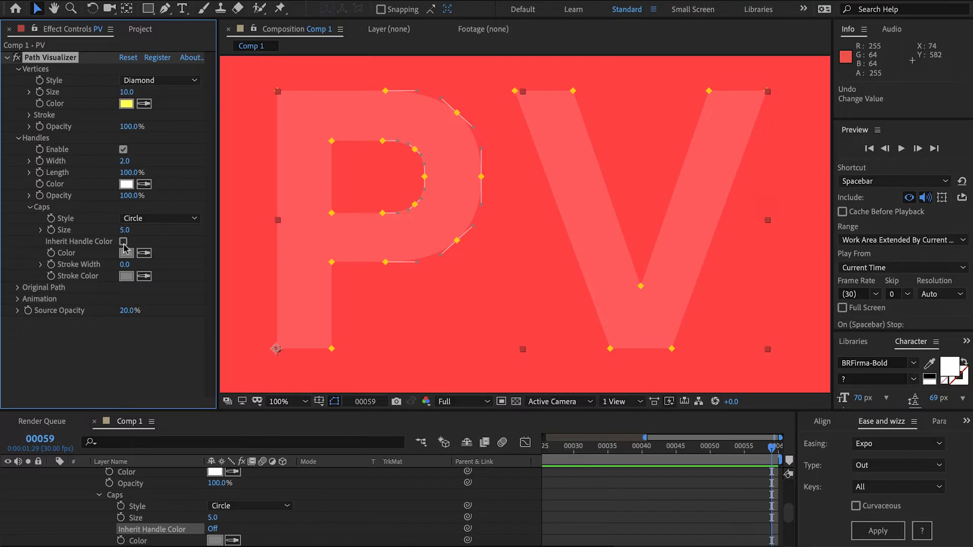
click(123, 241)
click(126, 253)
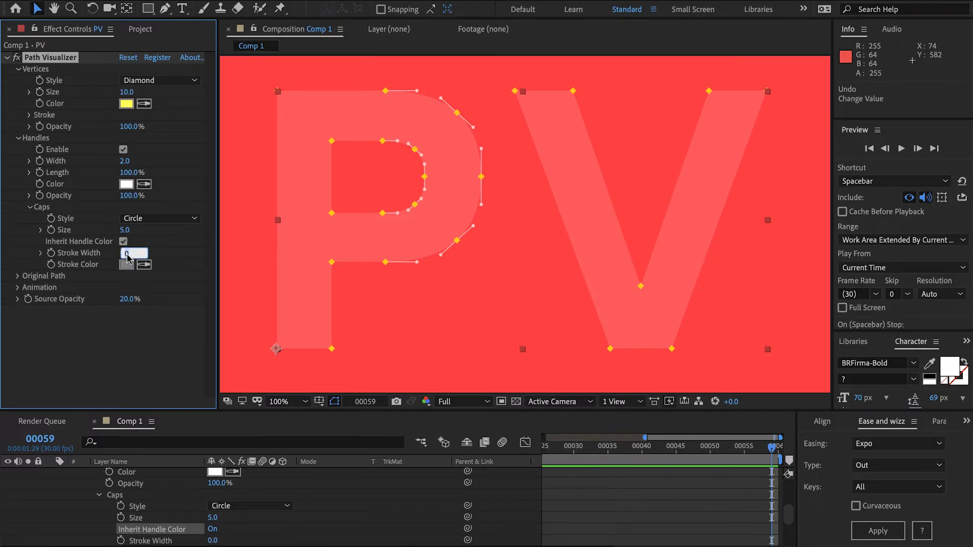
text(3)
key(Return)
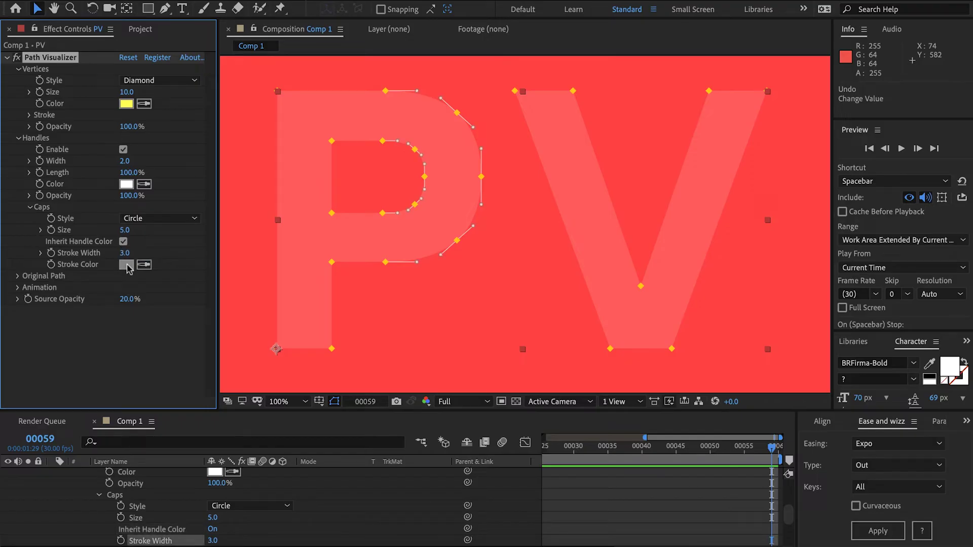
key(ctrl+z)
click(40, 207)
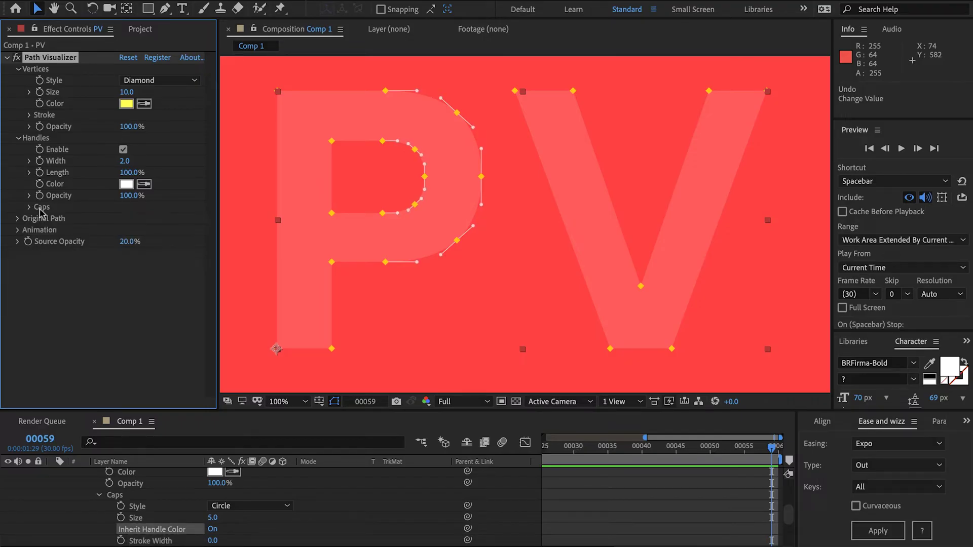
Step: Enable the Original Path outline of the letters
click(18, 219)
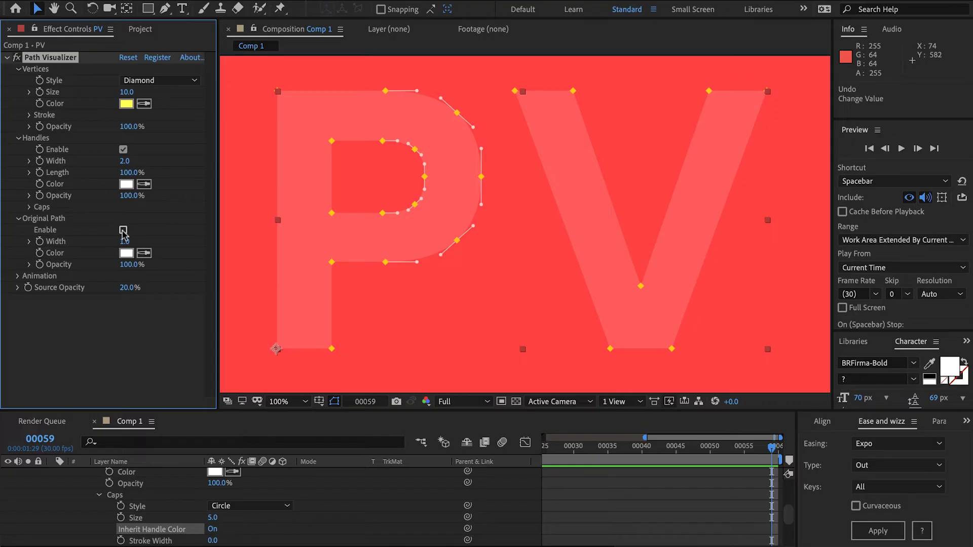
click(298, 241)
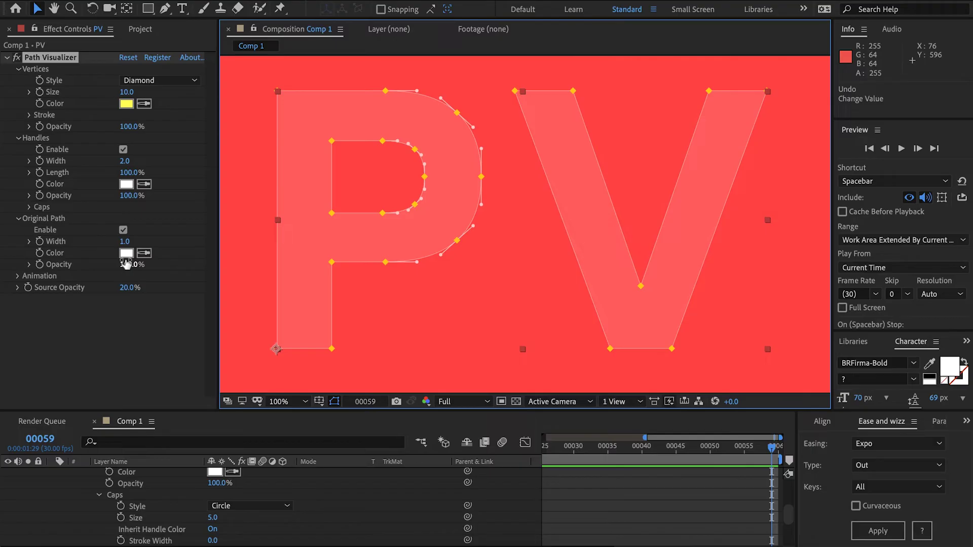
click(18, 219)
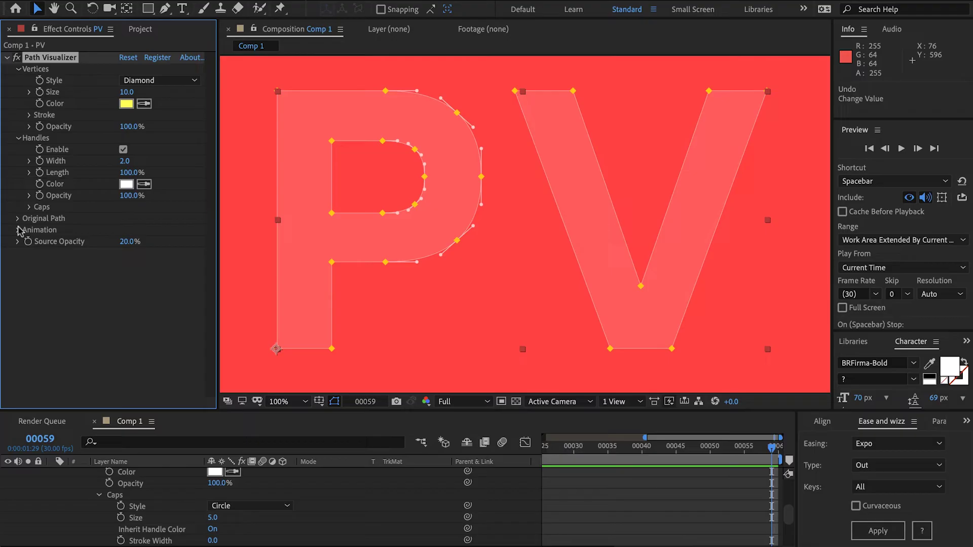
Step: Animate vertex Completion from 0% at frame 0 to 100%, then preview it
click(18, 230)
click(123, 242)
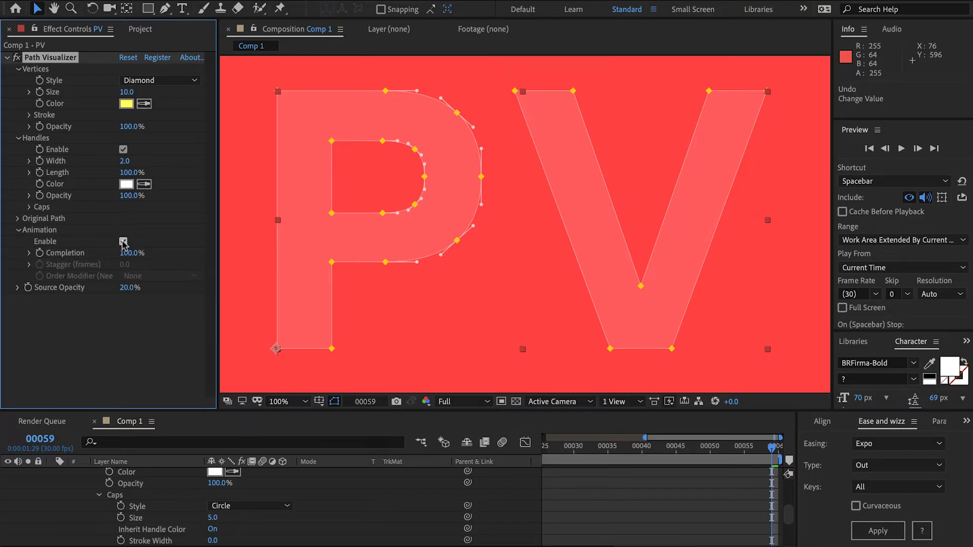
click(40, 252)
key(Home)
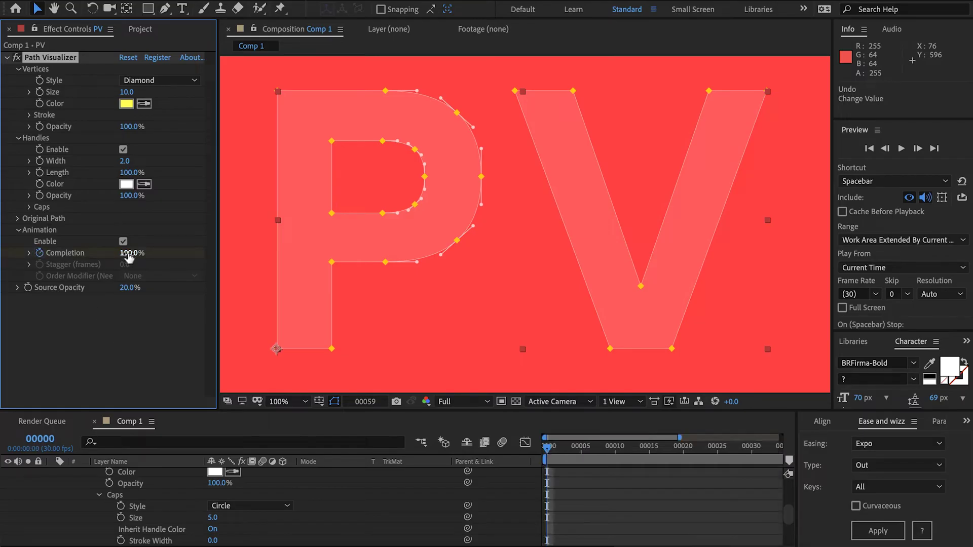
click(130, 253)
text(0)
key(Return)
key(u)
key(space)
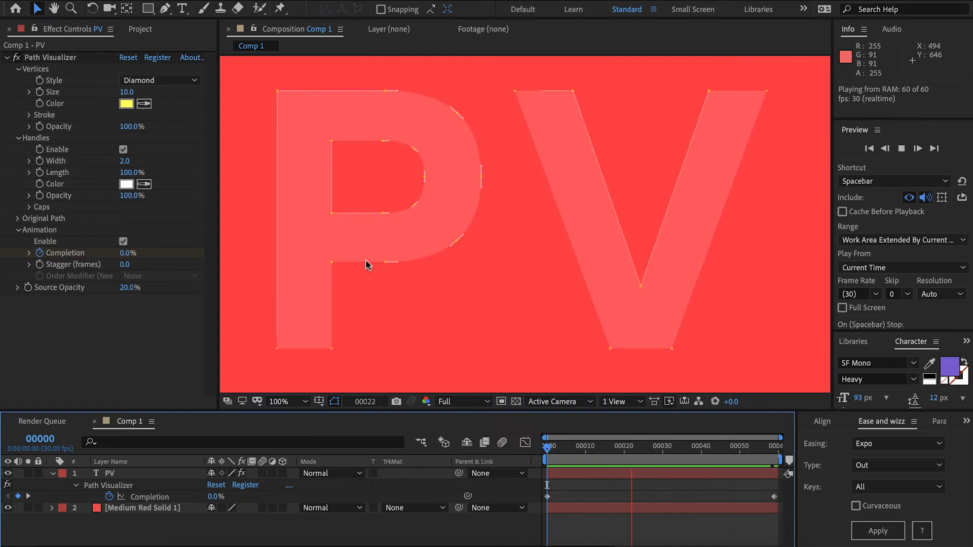
Step: Turn off animation of the Original Path outline
click(16, 219)
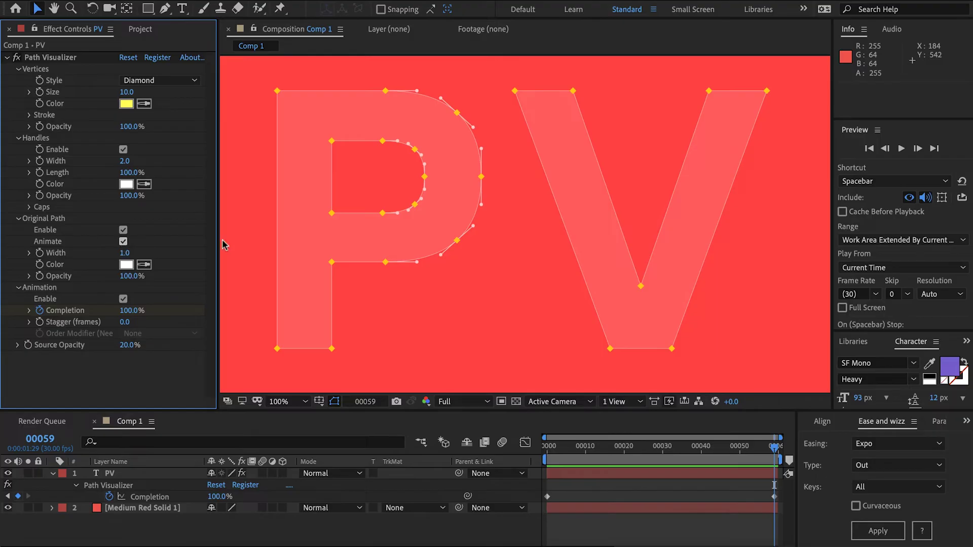
click(310, 226)
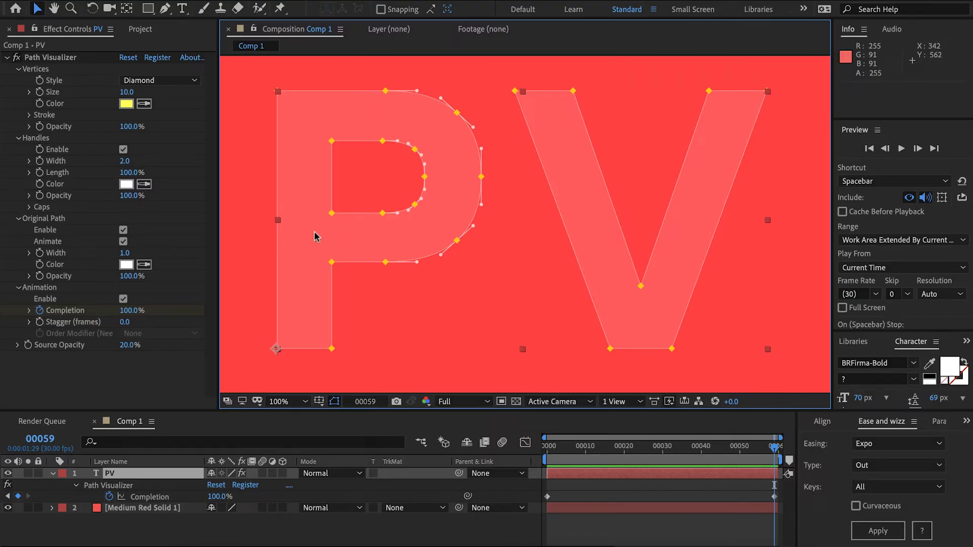
click(124, 242)
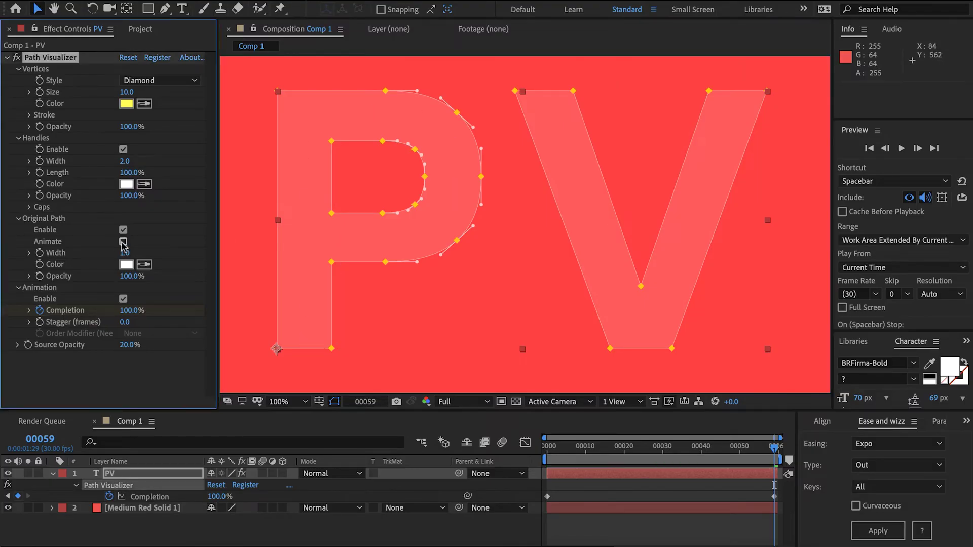
click(18, 218)
Step: Move the Completion end keyframe to frame 31 and set a 2-frame stagger
drag(774, 497, 662, 502)
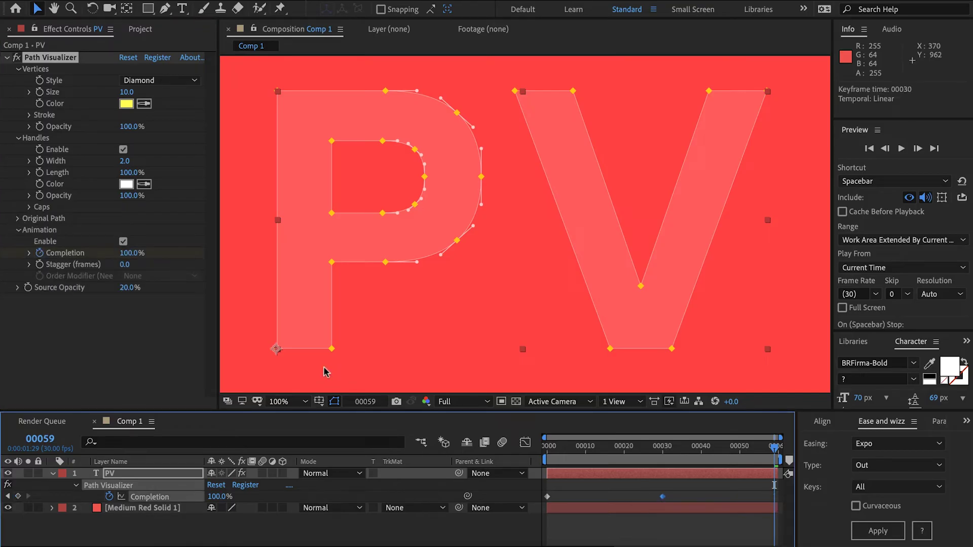
click(122, 264)
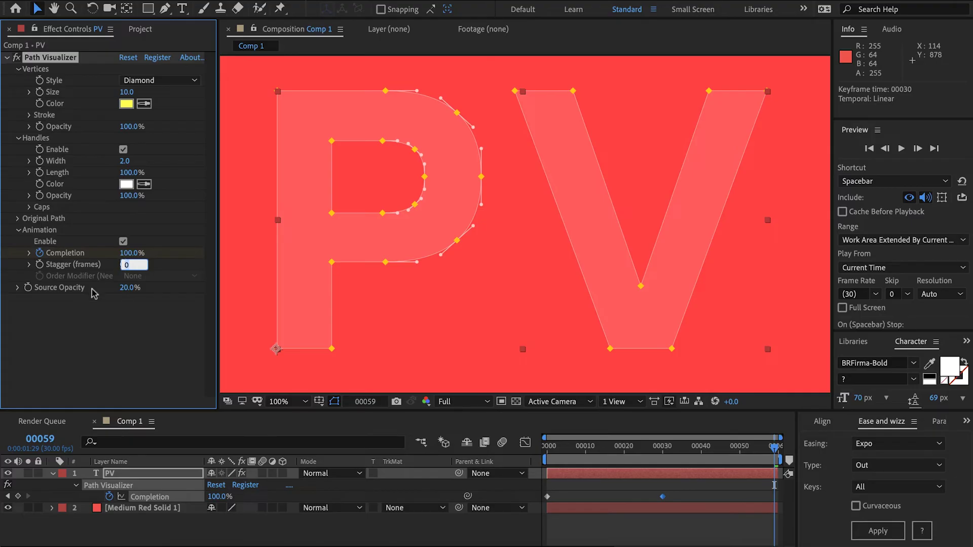
text(2)
key(Return)
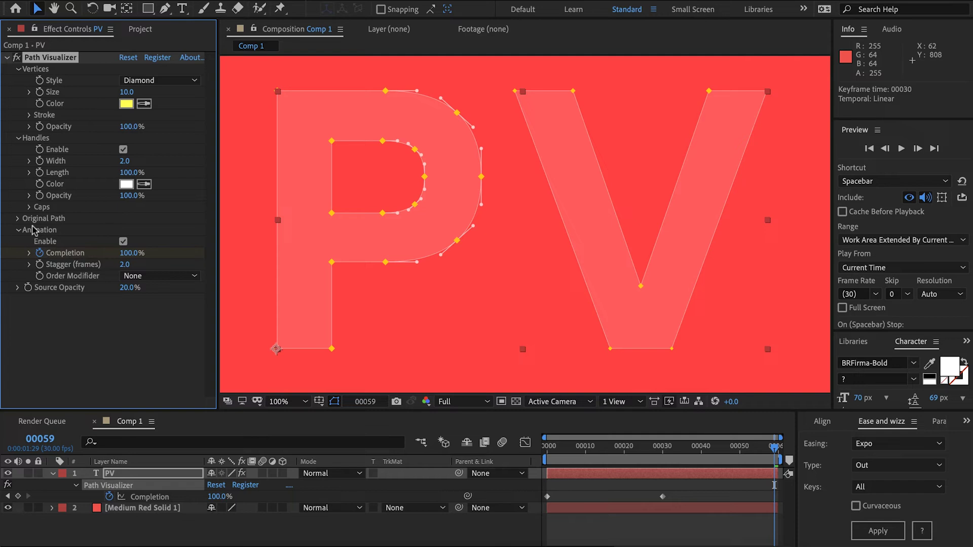
Step: Give the Completion keyframe an Expo Out ease with Ease and Wizz and preview
drag(634, 493, 682, 505)
click(881, 530)
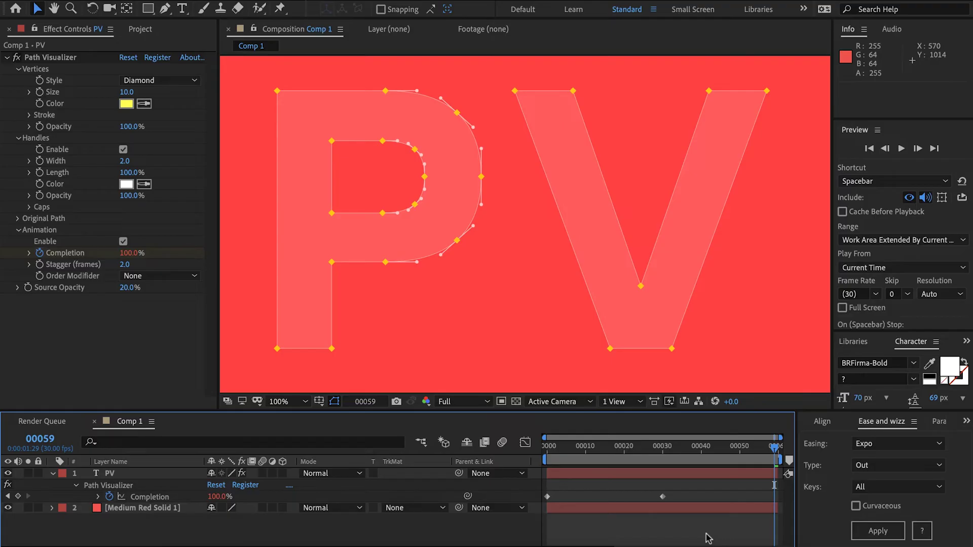
key(space)
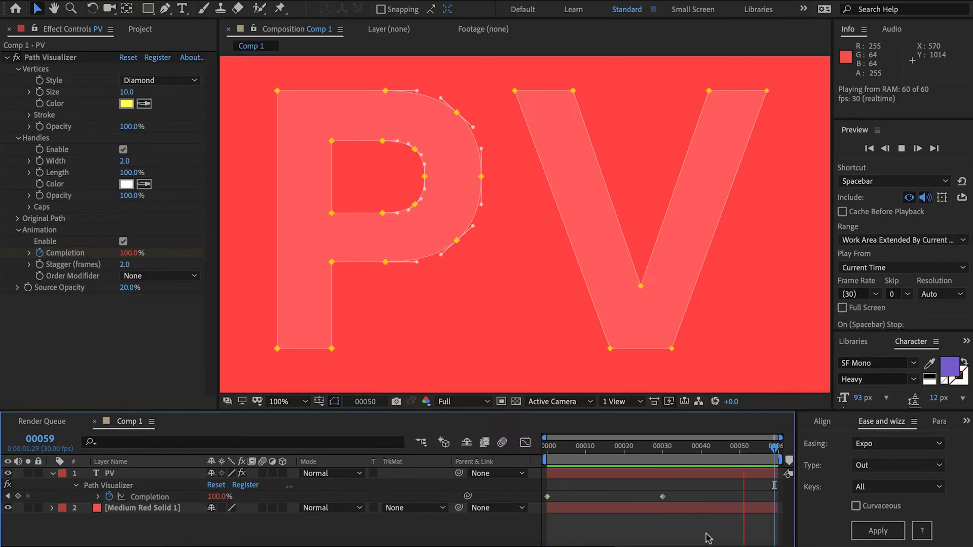
click(152, 276)
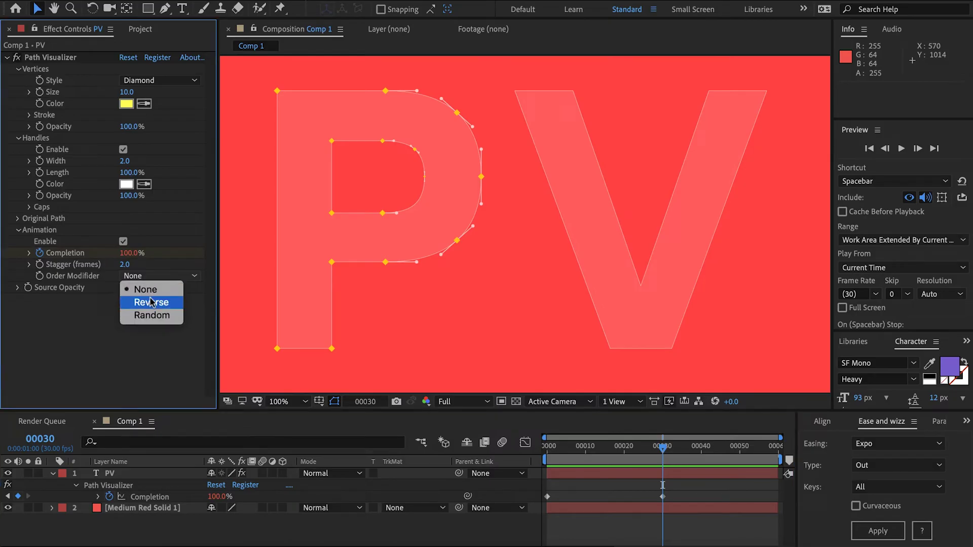
click(151, 303)
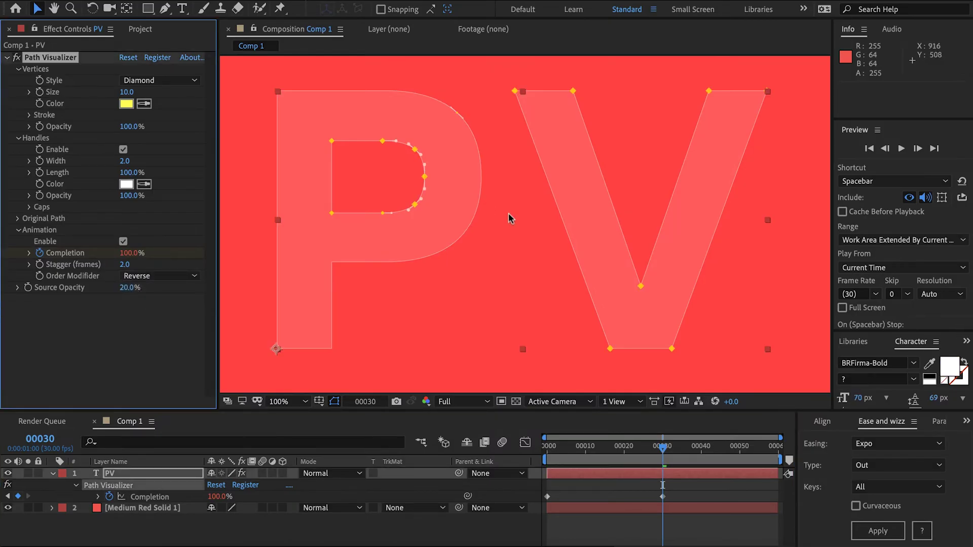
key(space)
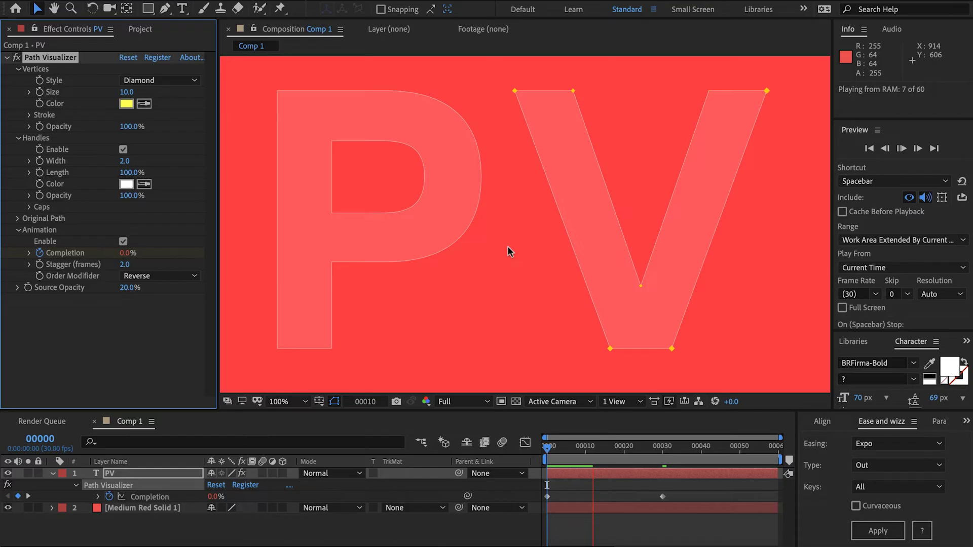
key(space)
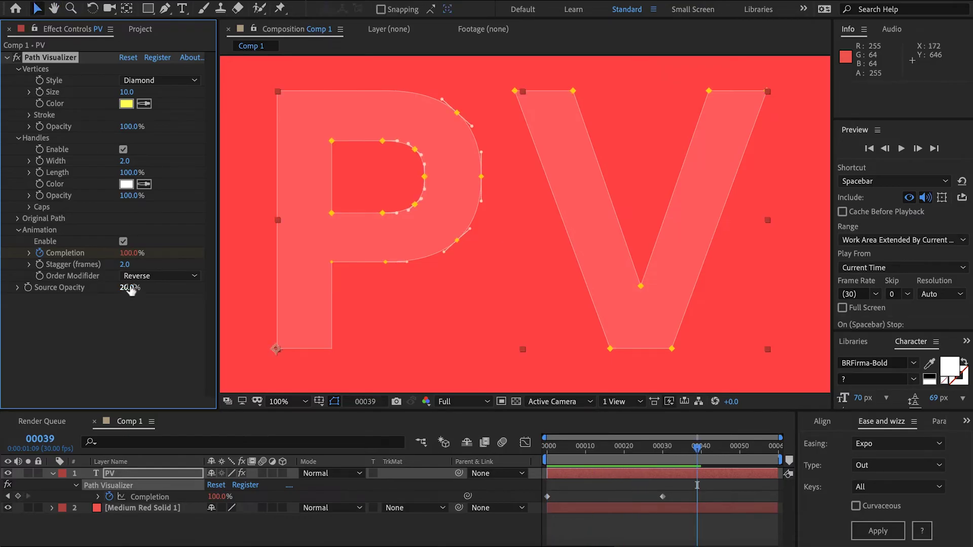
click(133, 276)
click(135, 315)
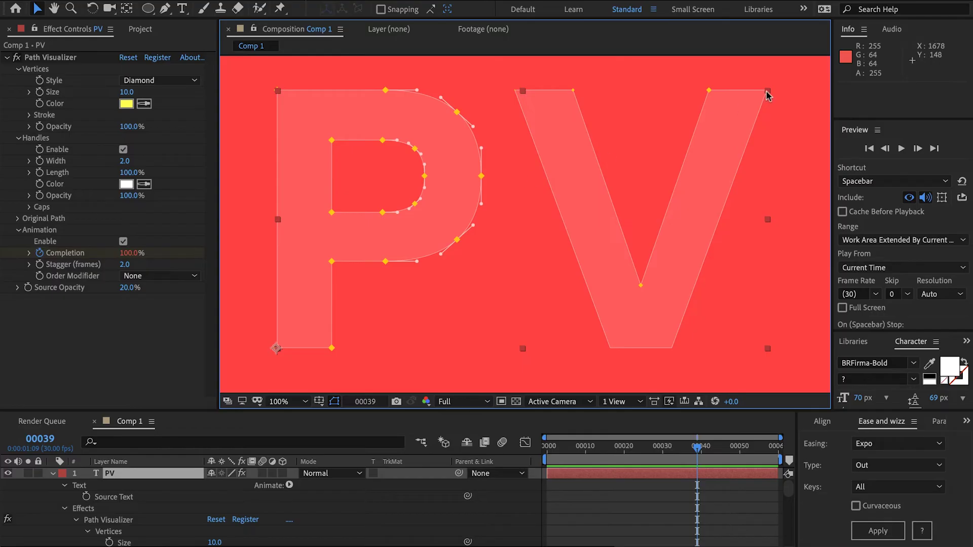
Step: Keyframe the PV layer's Scale from 0% at frame 0 to 1555.9% at frame 59
drag(764, 97, 761, 122)
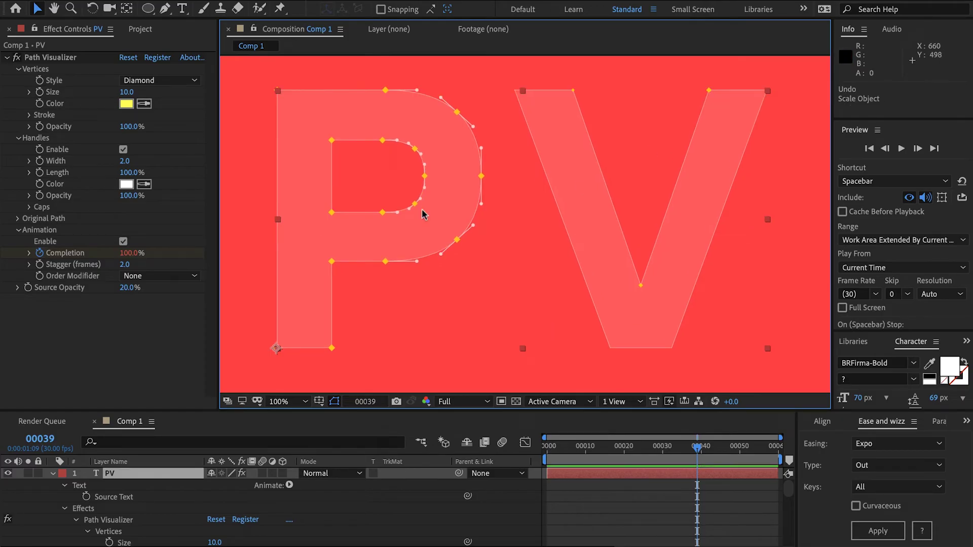
key(End)
key(s)
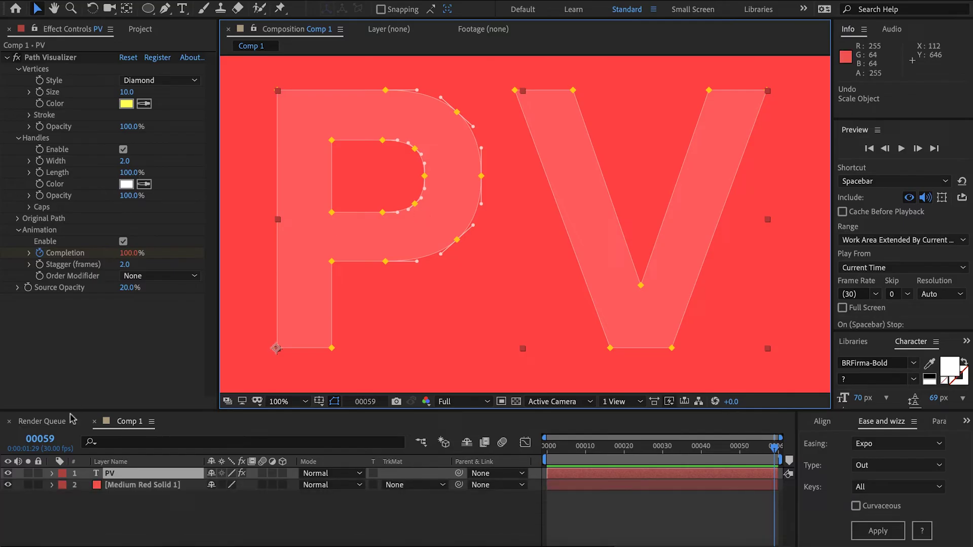
click(85, 486)
key(Home)
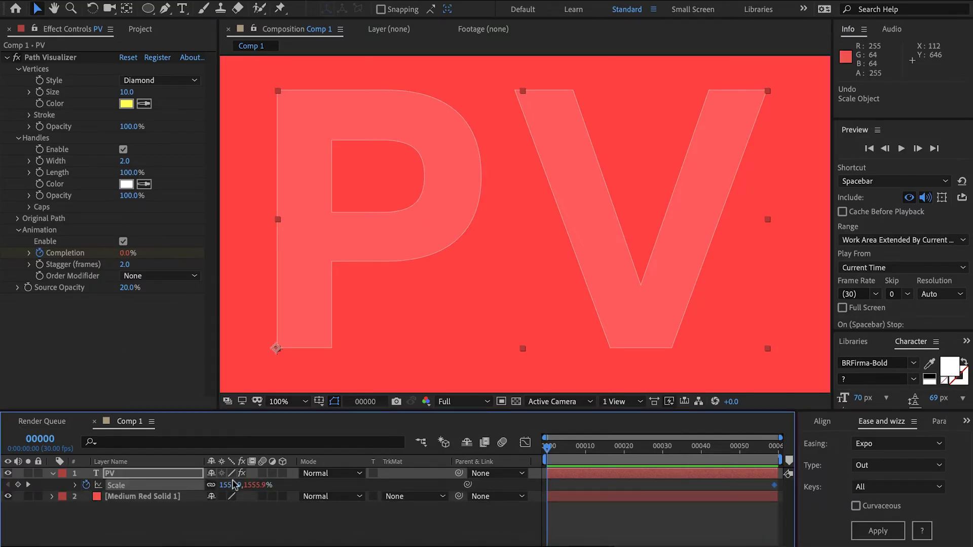
click(234, 484)
text(0)
key(Return)
Step: Preview the scale-up animation, then deselect and collapse the PV layer
key(space)
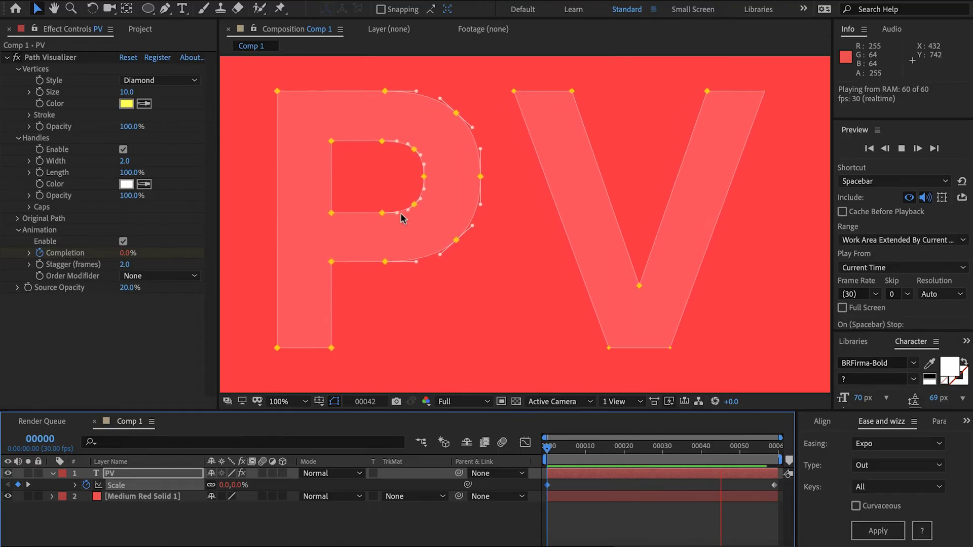
key(space)
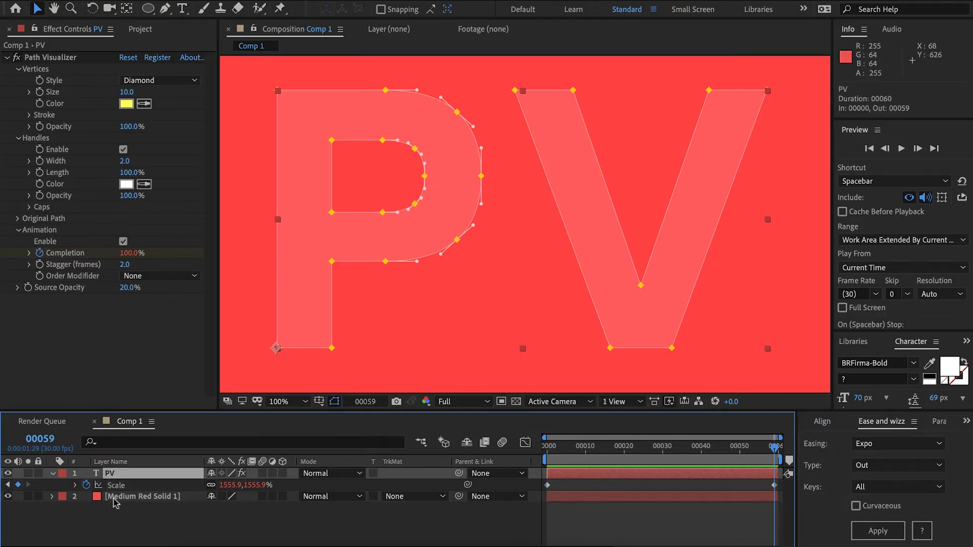
key(F2)
click(52, 475)
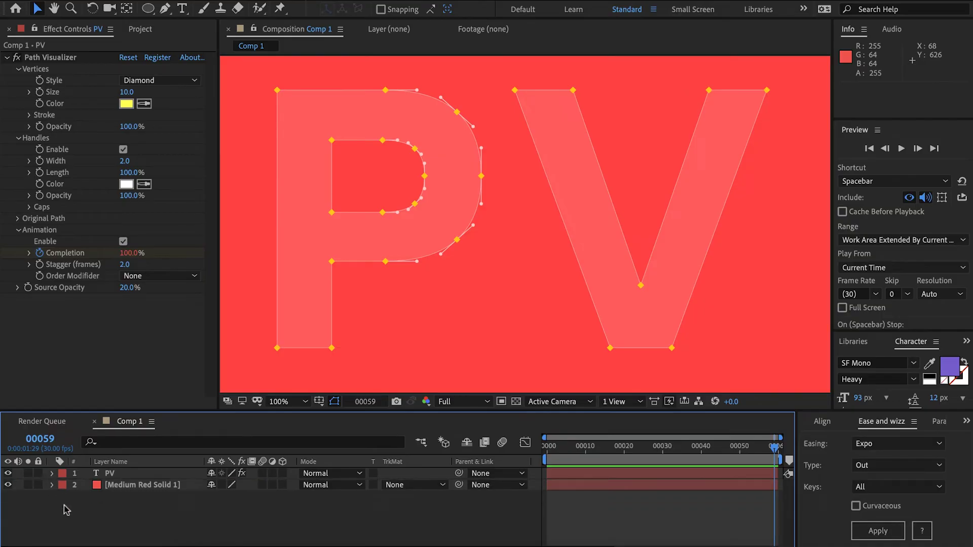
Step: Create a new dark gray solid and apply Path Visualizer to it
key(ctrl+y)
key(Return)
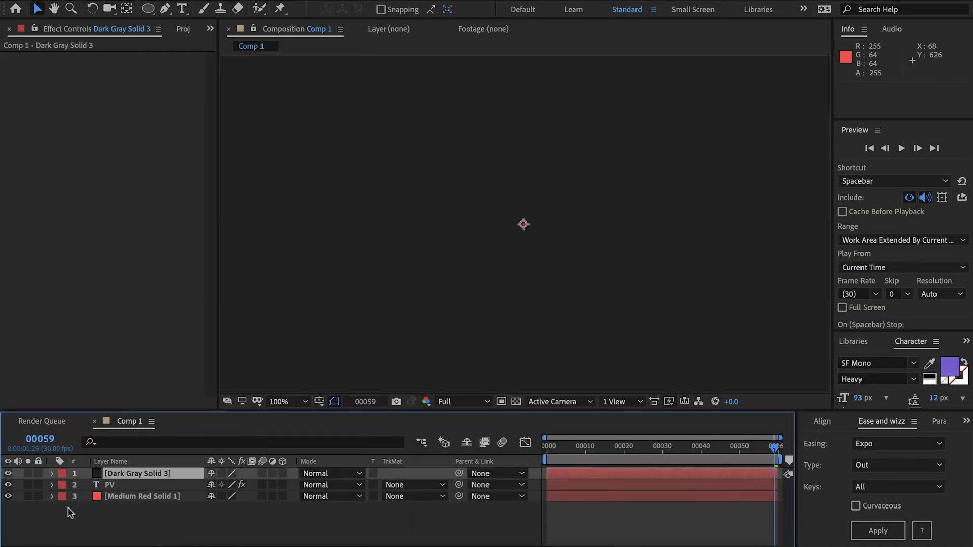
key(ctrl+space)
text(vis)
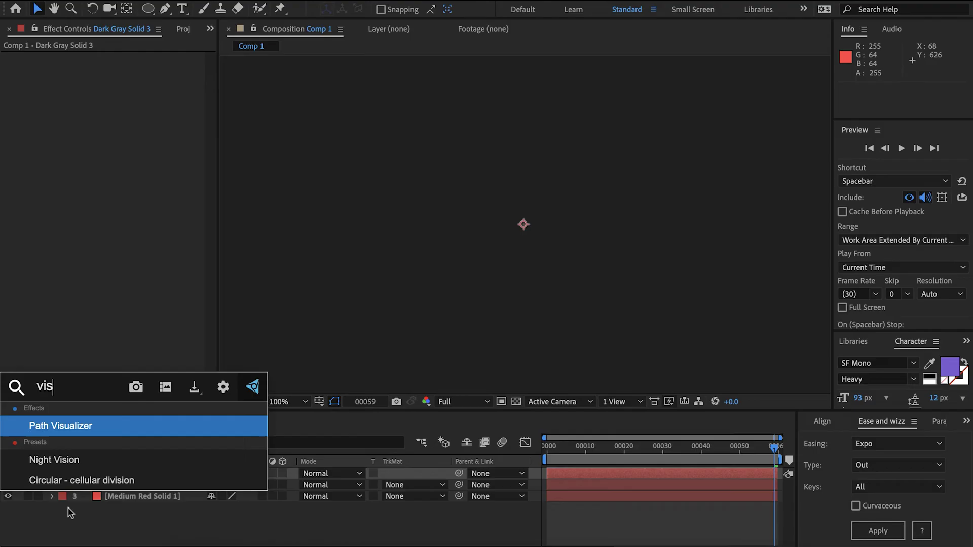
key(Return)
key(comma)
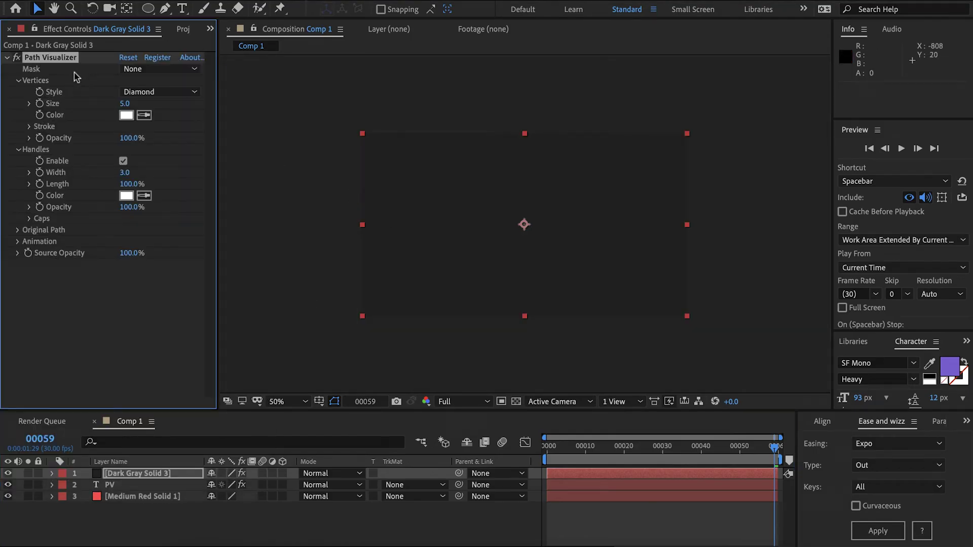
Step: Draw a circle mask on the solid with mask mode None
key(q)
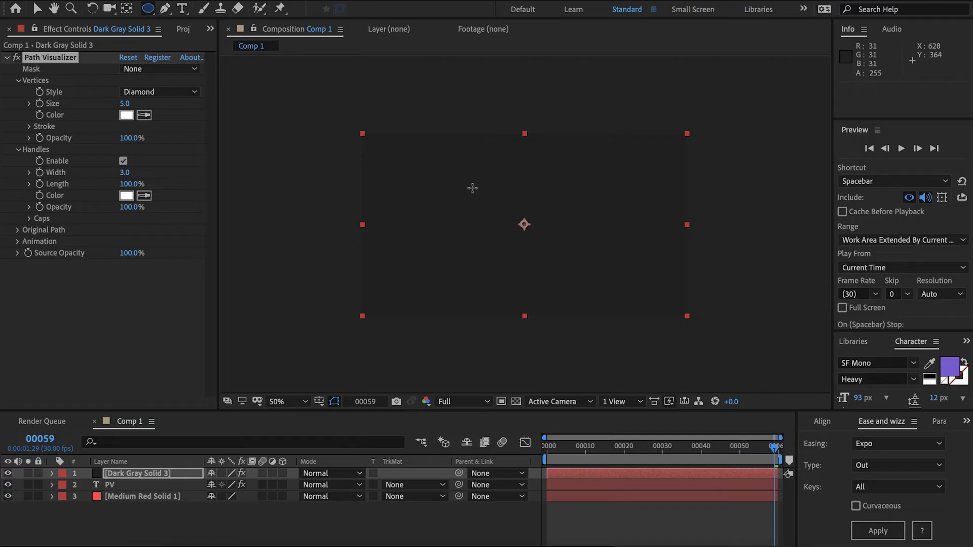
drag(473, 170, 584, 282)
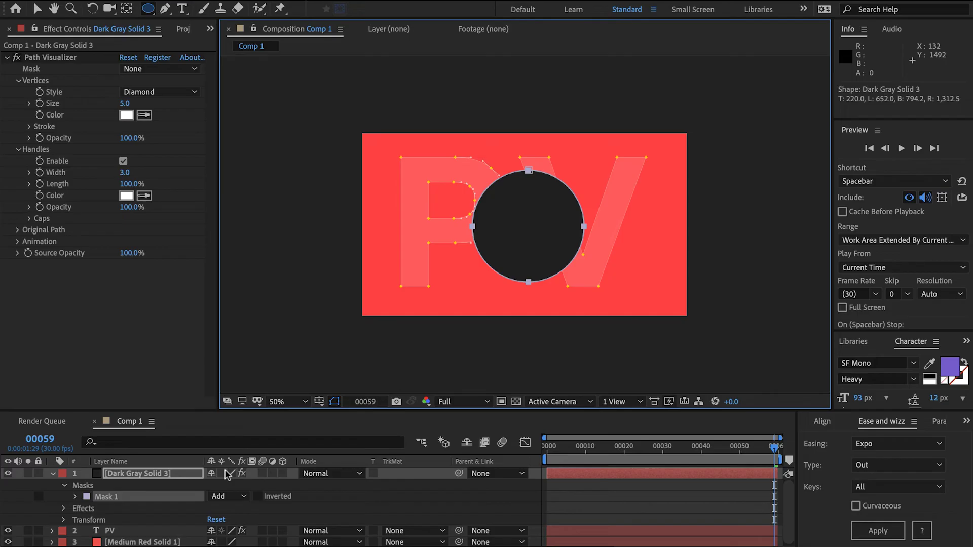
click(28, 473)
click(229, 497)
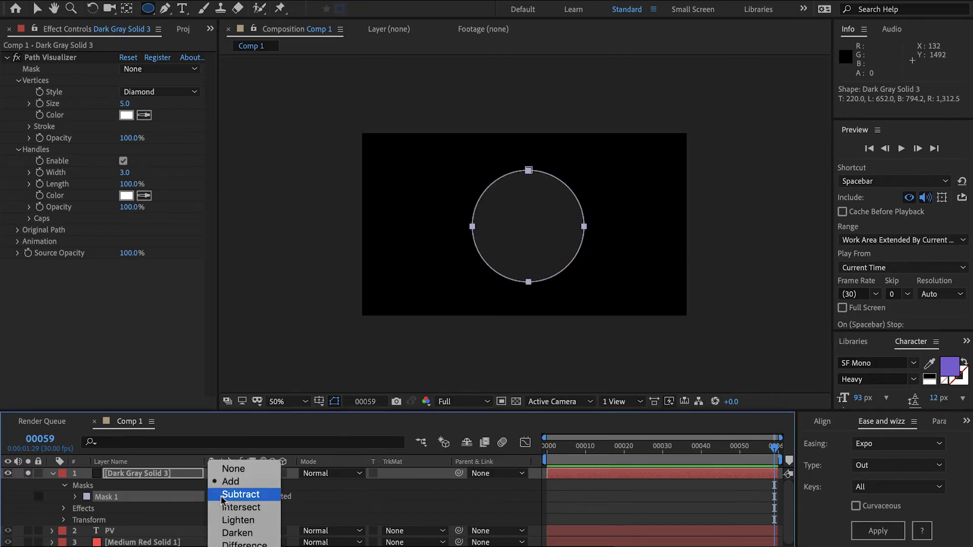
click(232, 464)
key(period)
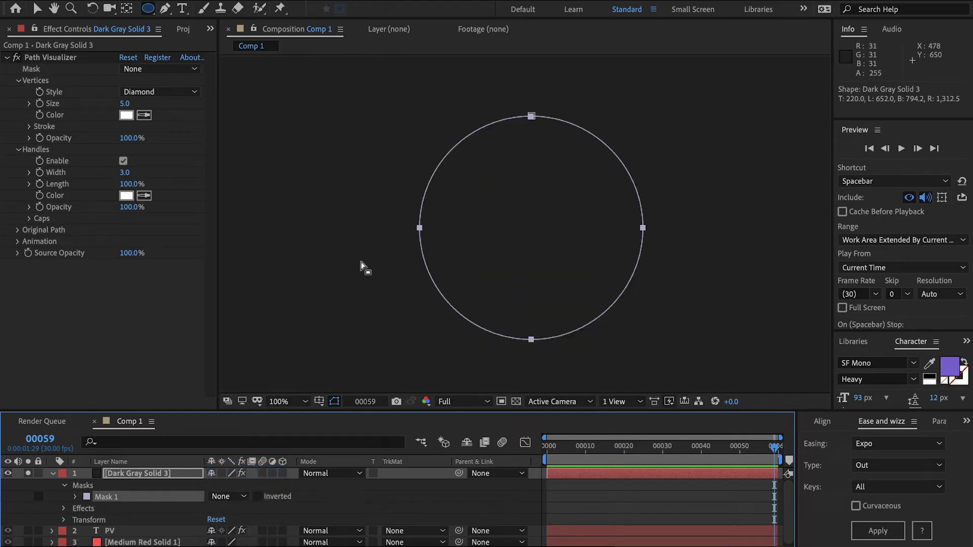
key(v)
key(comma)
Step: Have Path Visualizer trace Mask 1 and drag the circle's right point toward the centre
click(157, 69)
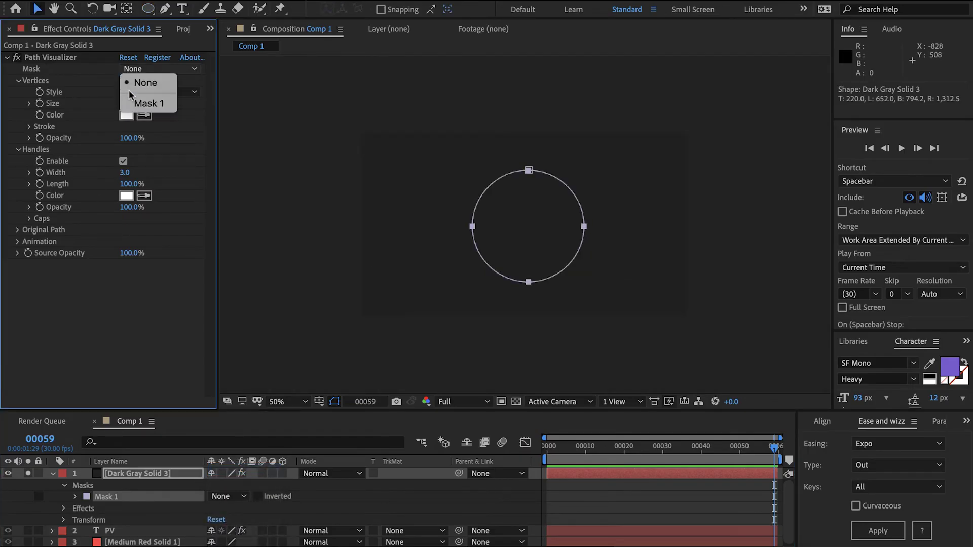
click(139, 102)
key(period)
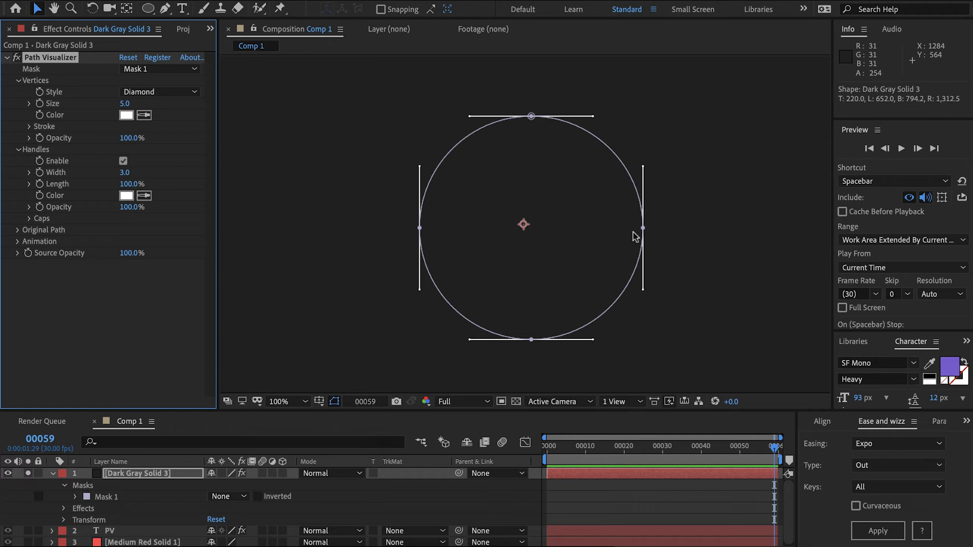
drag(636, 229, 530, 256)
Step: Show the mask's Original Path line and pull the middle point right to round the shape
click(316, 275)
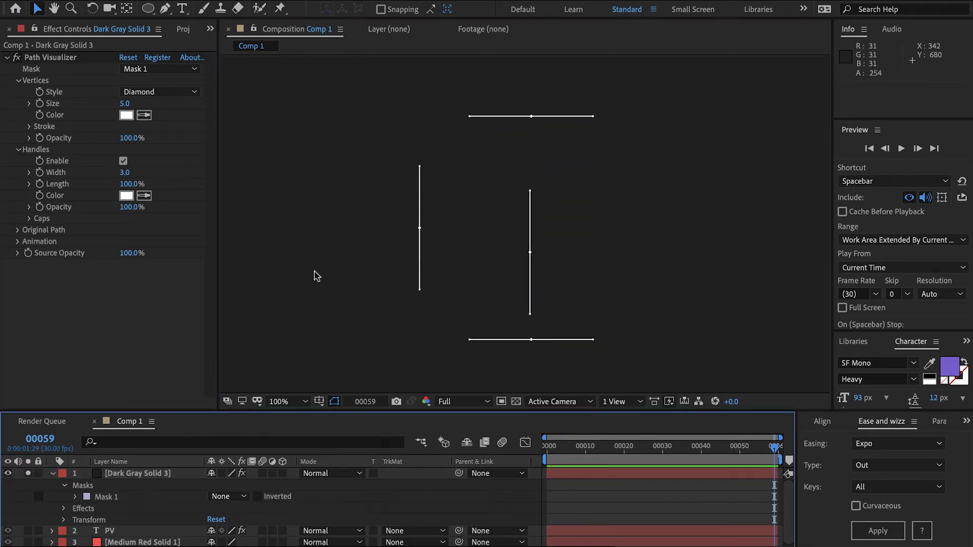
click(17, 231)
click(122, 242)
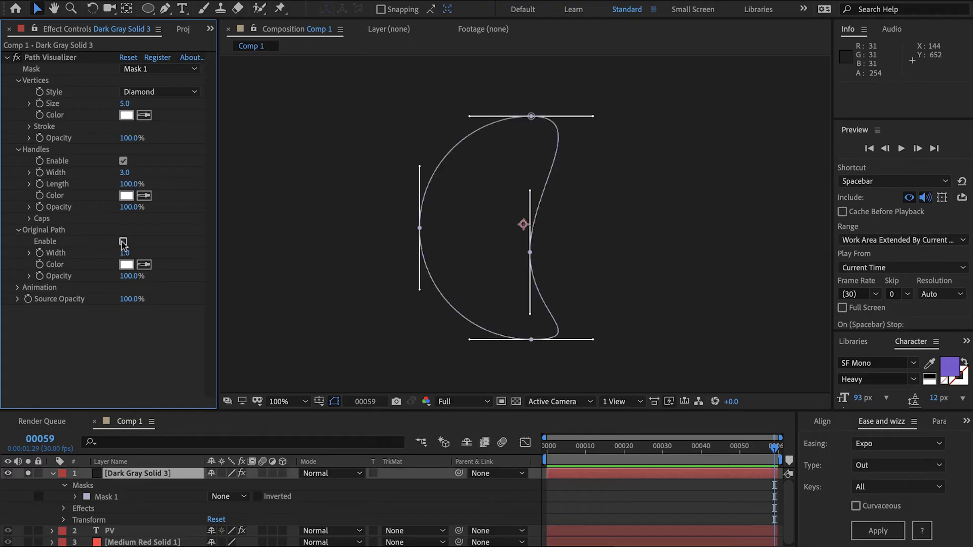
click(568, 494)
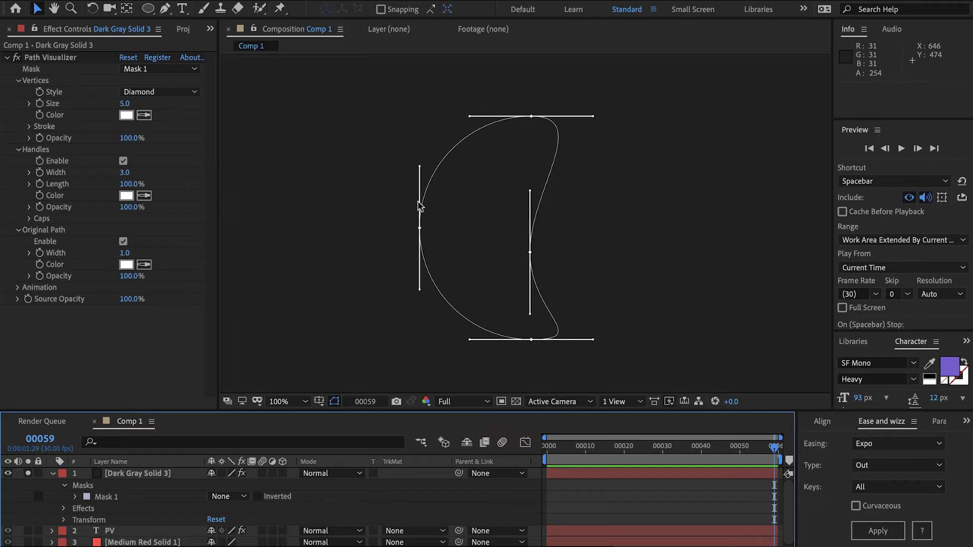
drag(530, 252, 607, 214)
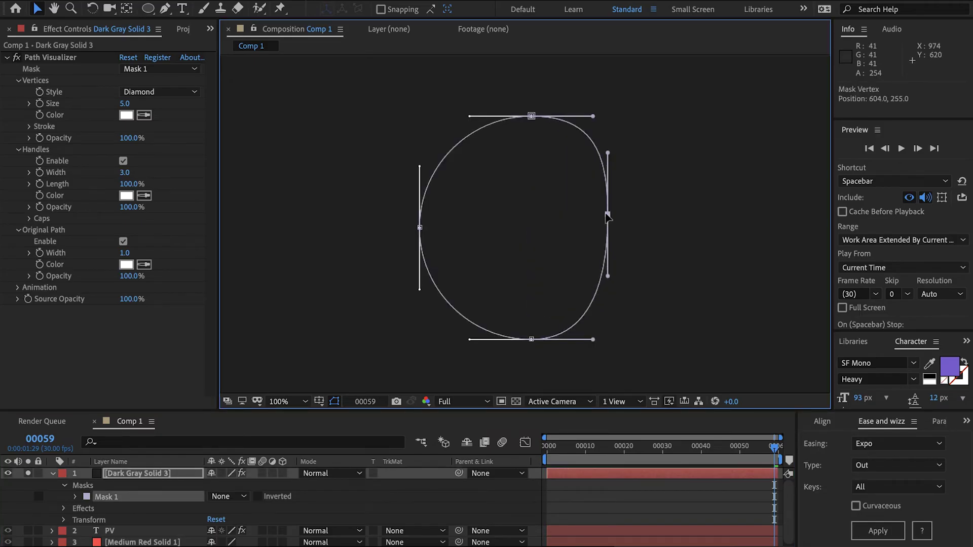
key(F2)
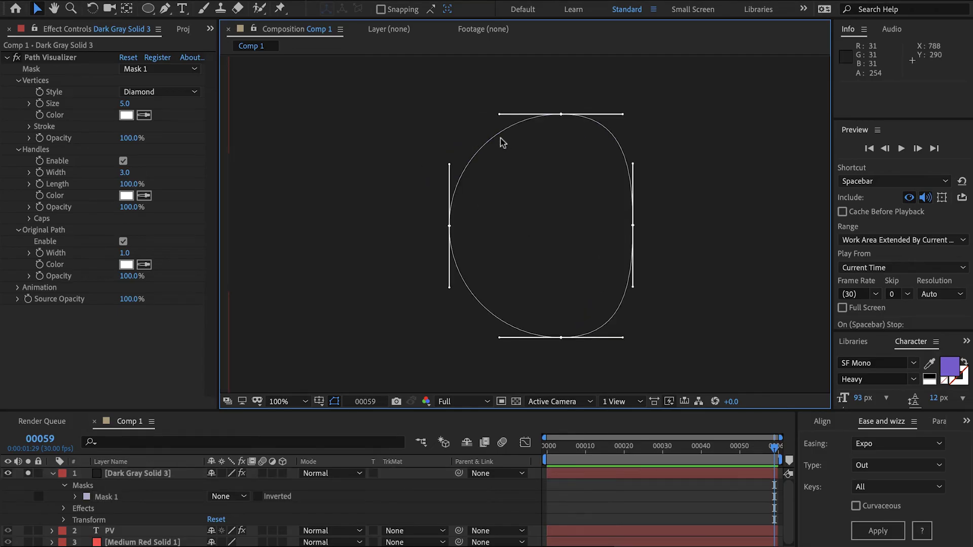
key(period)
drag(410, 147, 461, 227)
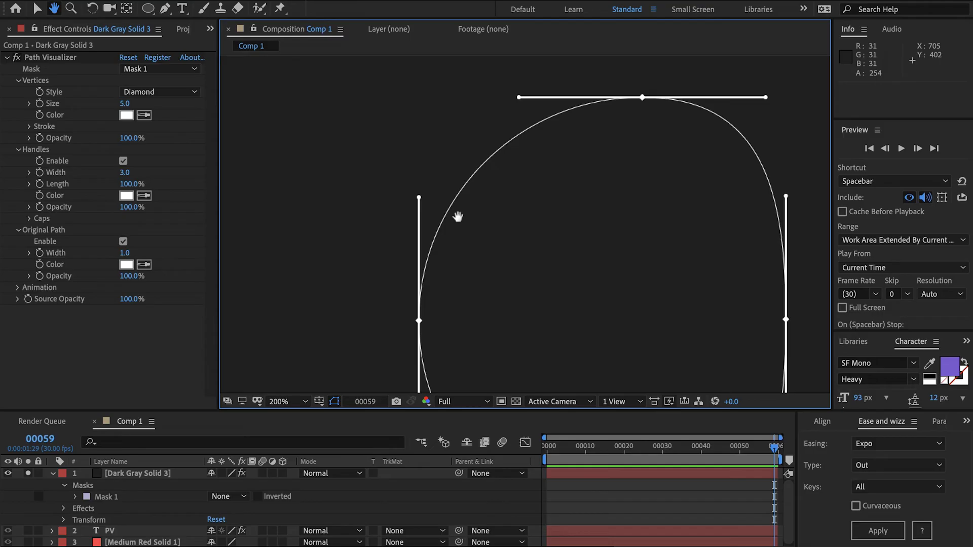
key(v)
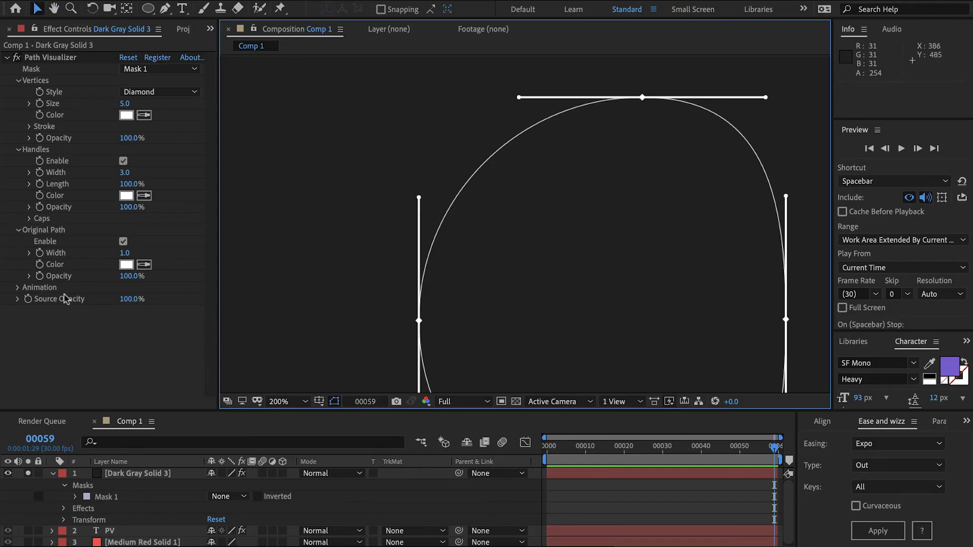
Step: Set the Original Path opacity to 50% and width to 2
click(132, 275)
text(50)
key(Return)
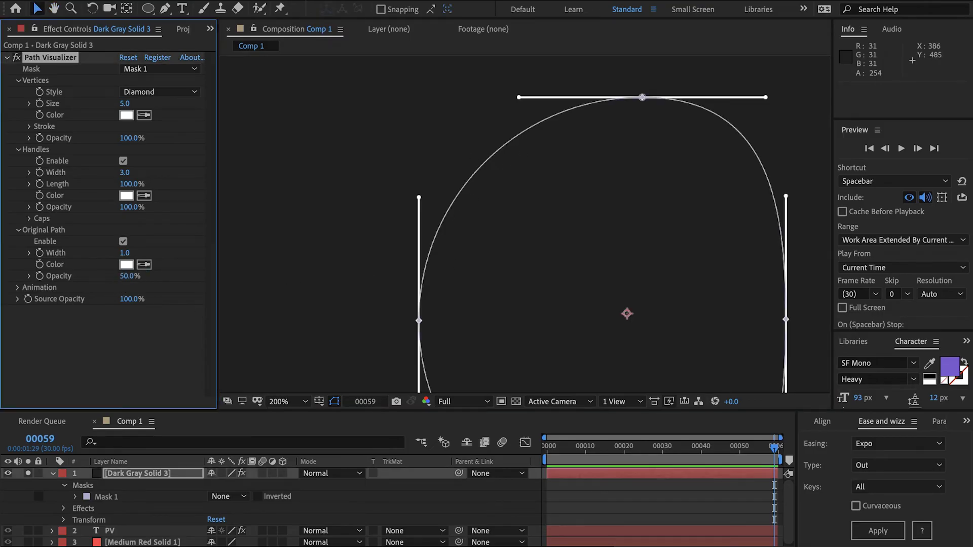
click(127, 253)
text(2)
key(Return)
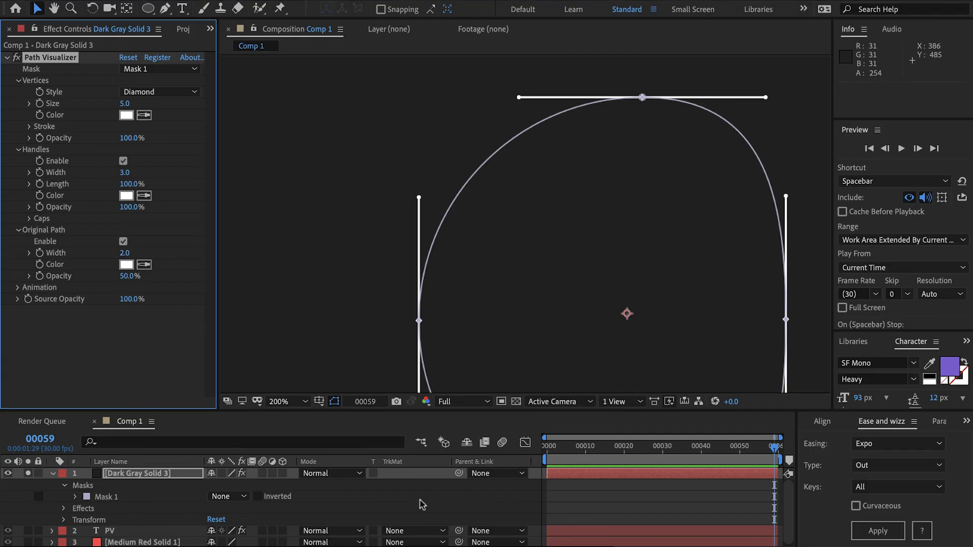
click(422, 504)
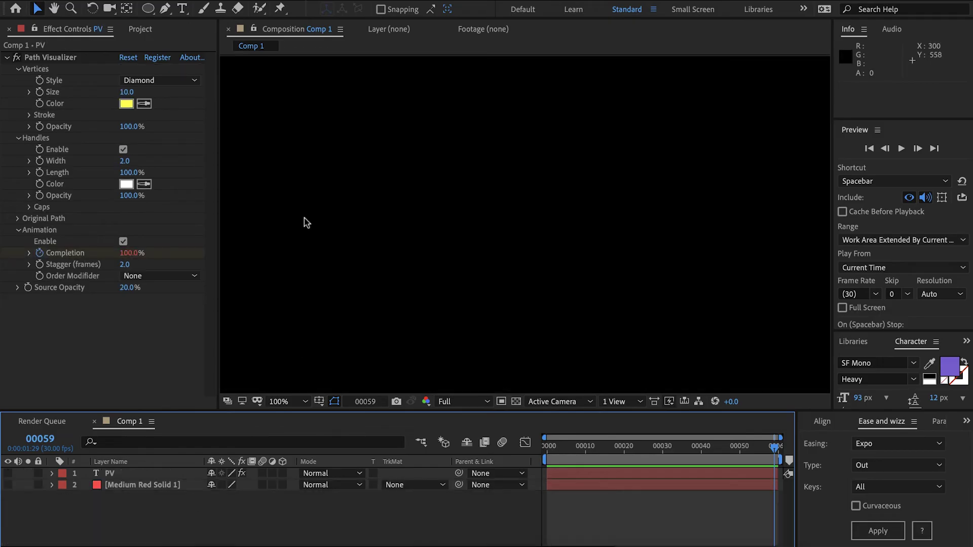
Step: Draw a three-point S-curve with the Pen tool as a new shape layer
mouse_move(148, 8)
mouse_down()
mouse_move(180, 23)
mouse_move(190, 66)
mouse_move(148, 9)
mouse_up()
click(165, 8)
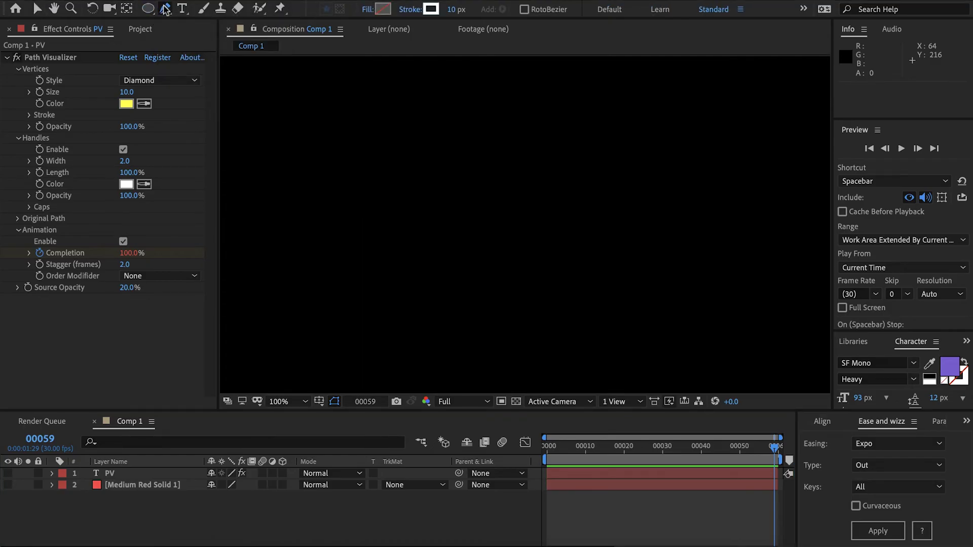
key(comma)
click(633, 250)
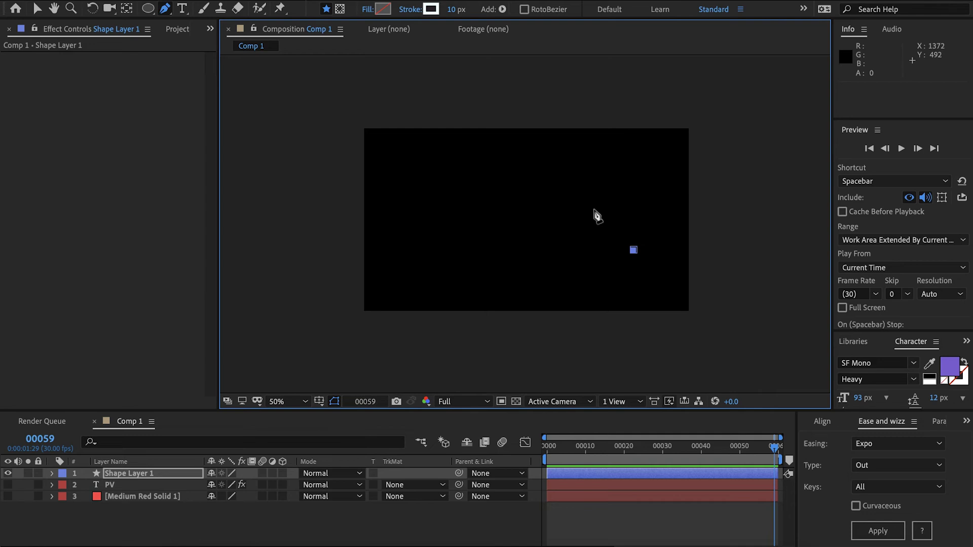
drag(556, 181, 491, 182)
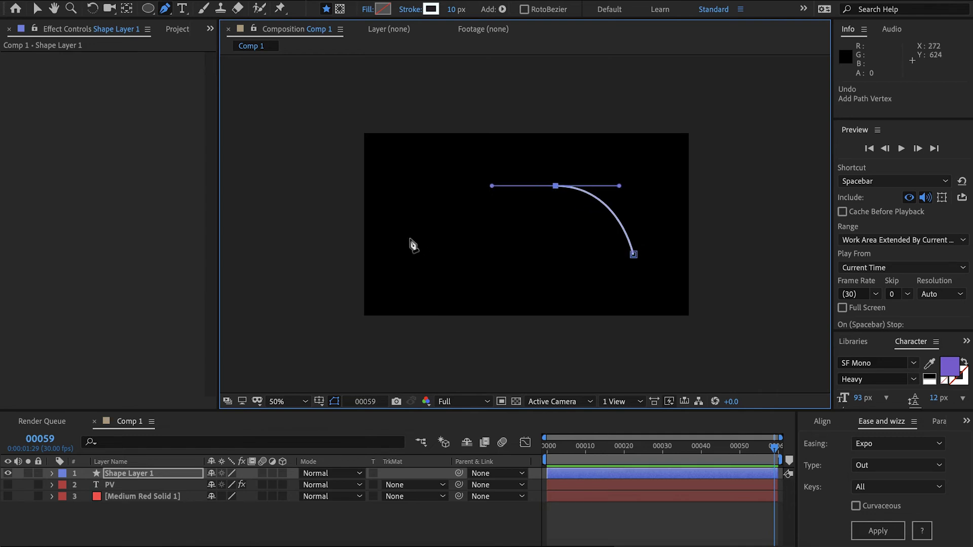
drag(434, 249, 336, 254)
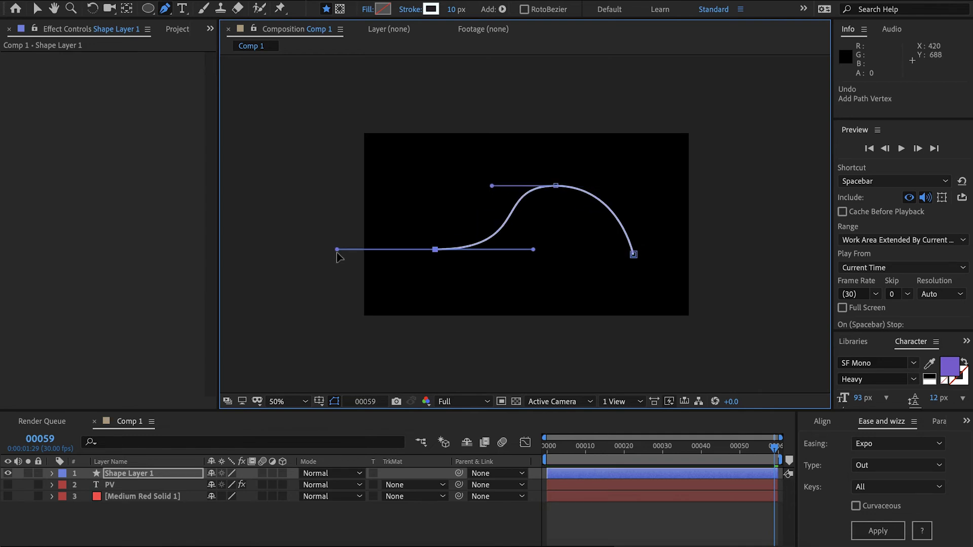
key(v)
key(period)
Step: Apply Path Visualizer to Shape Layer 1 with the Ctrl+Alt+Shift+E shortcut
key(ctrl+alt+shift+e)
key(comma)
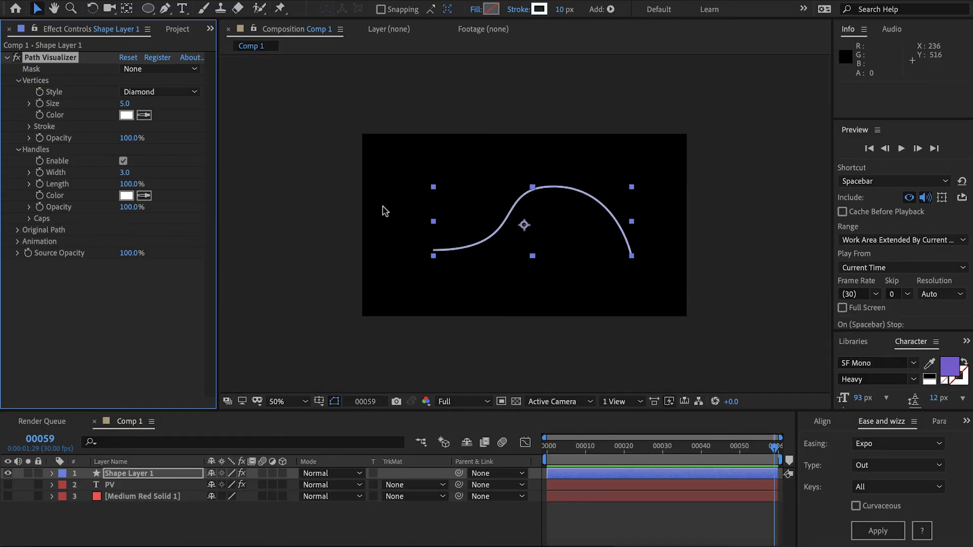
key(period)
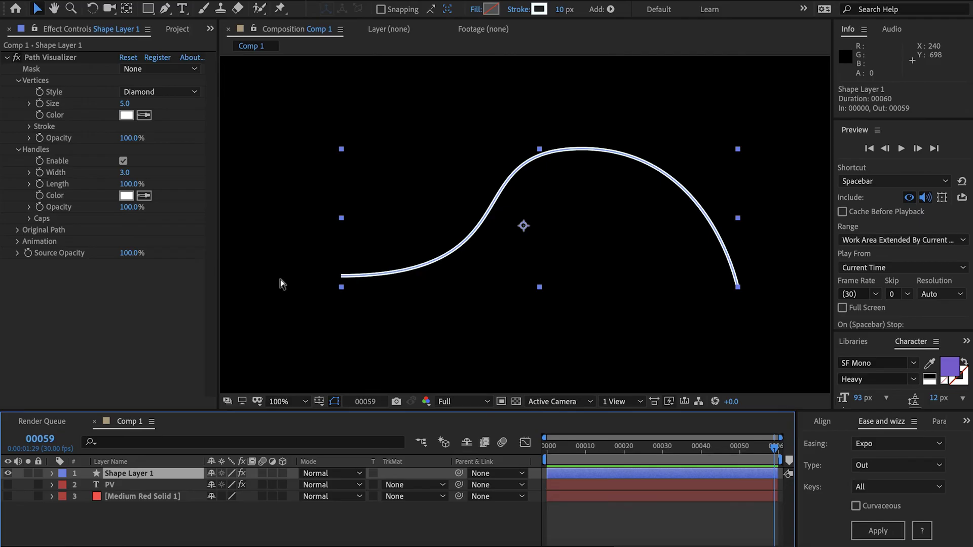
click(149, 12)
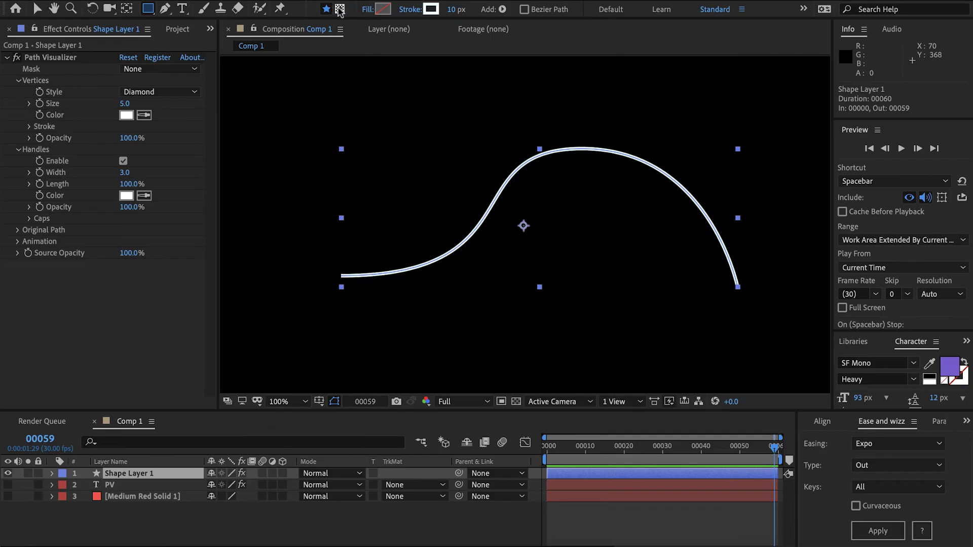
Step: Add a full-layer mask to Shape Layer 1 and link its Mask Path to Path 1 by expression
click(340, 9)
double_click(154, 11)
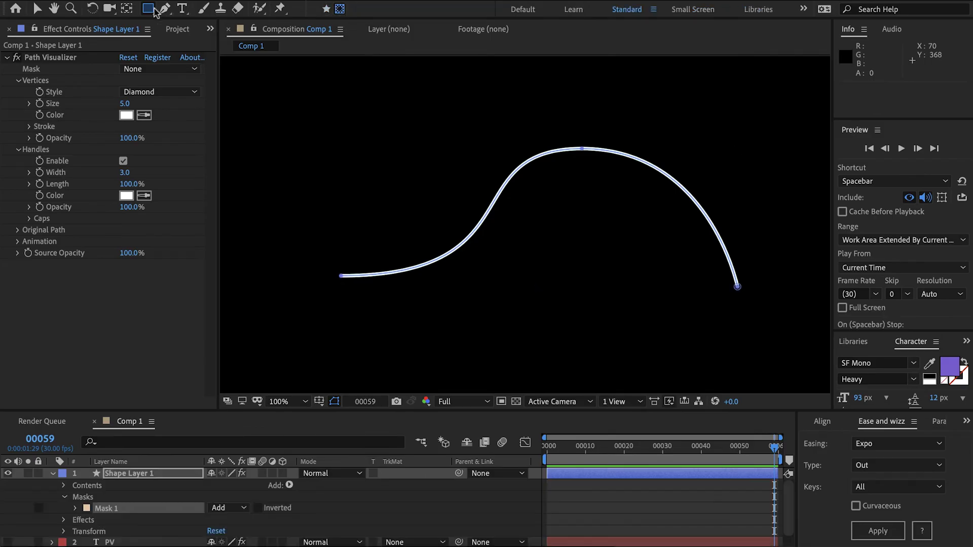
key(v)
key(grave)
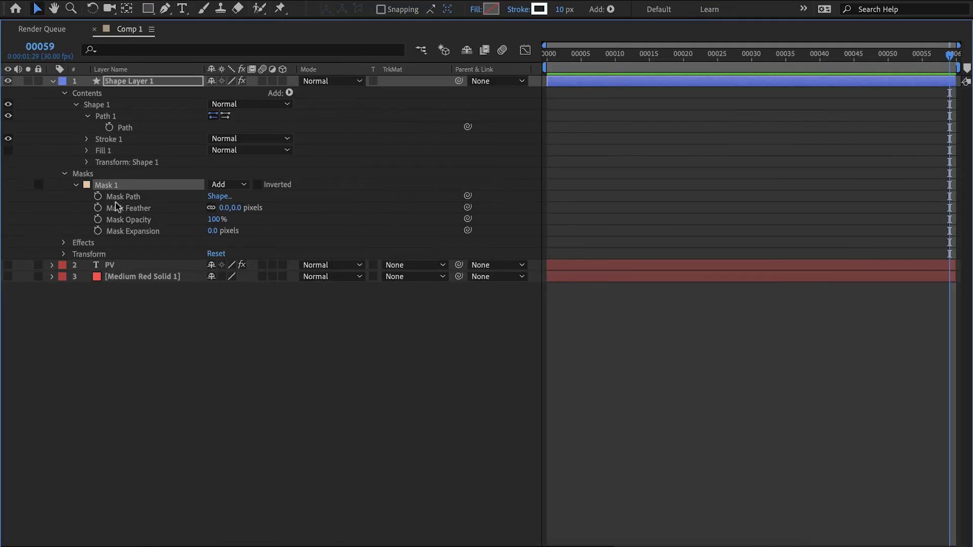
alt+click(99, 196)
drag(245, 207, 137, 127)
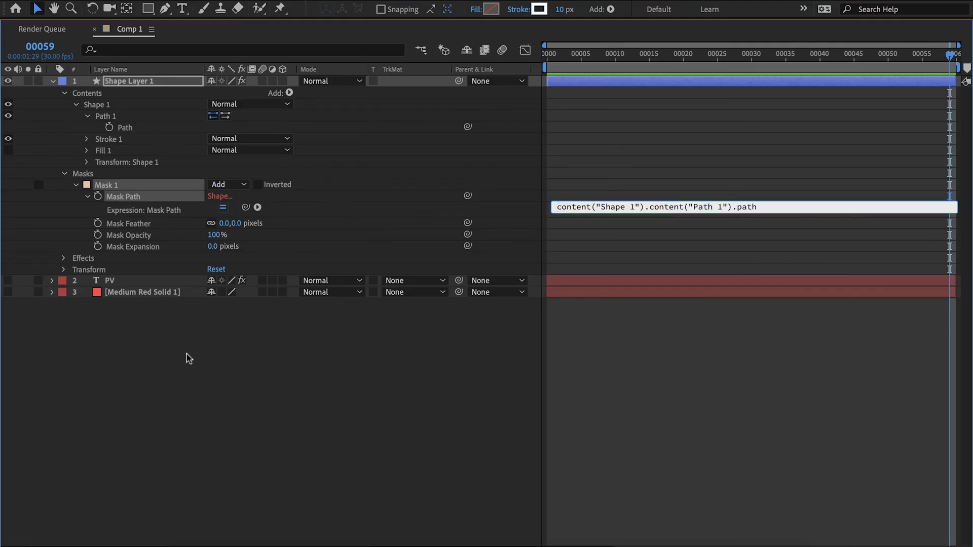
click(64, 173)
key(grave)
Step: Set Path Visualizer's Mask to Mask 1 and shift the curve slightly right
click(152, 69)
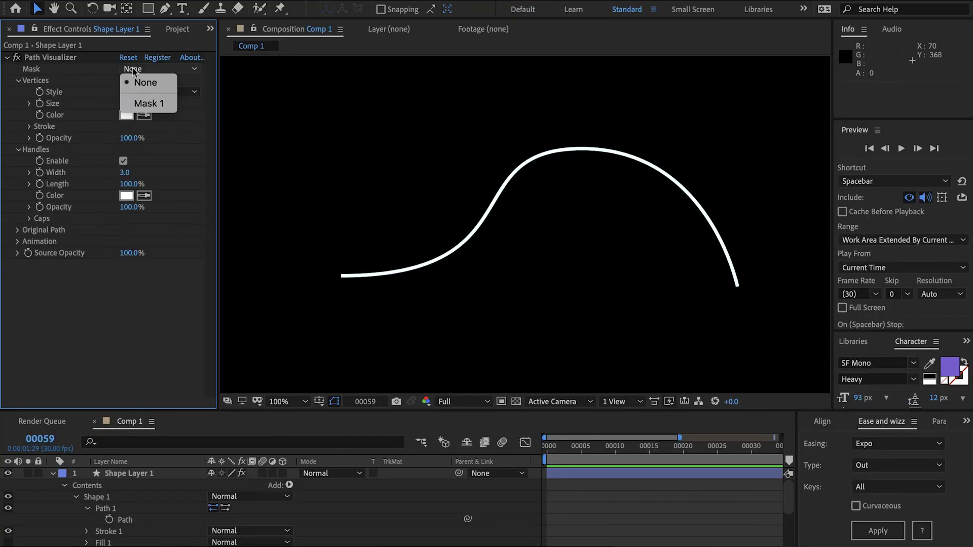
click(166, 115)
click(408, 165)
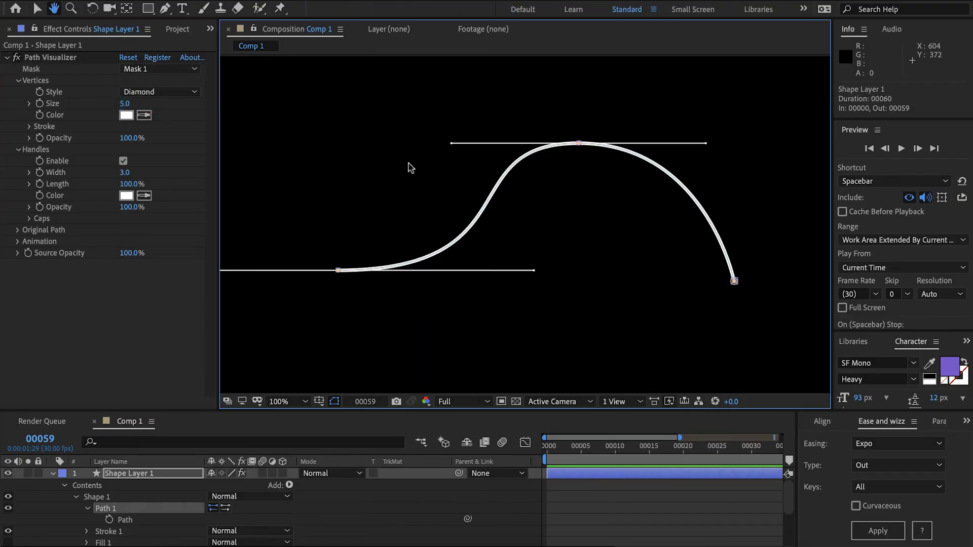
drag(408, 166, 424, 165)
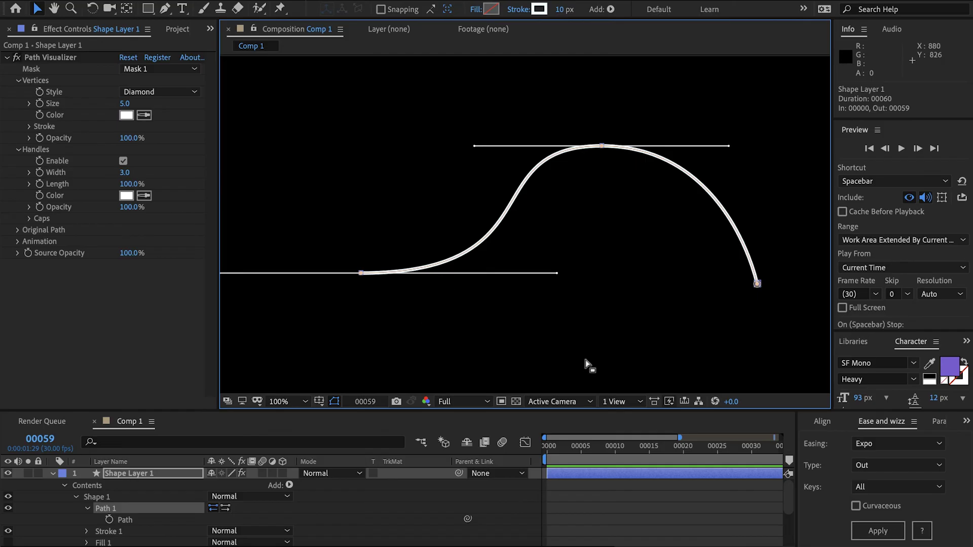
Step: Set the curve's stroke to None
key(ctrl+t)
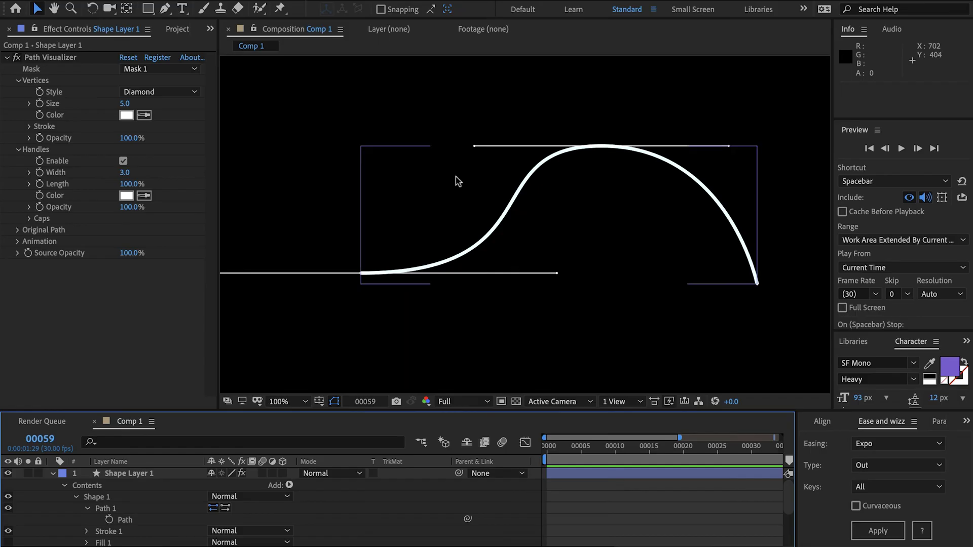
click(522, 10)
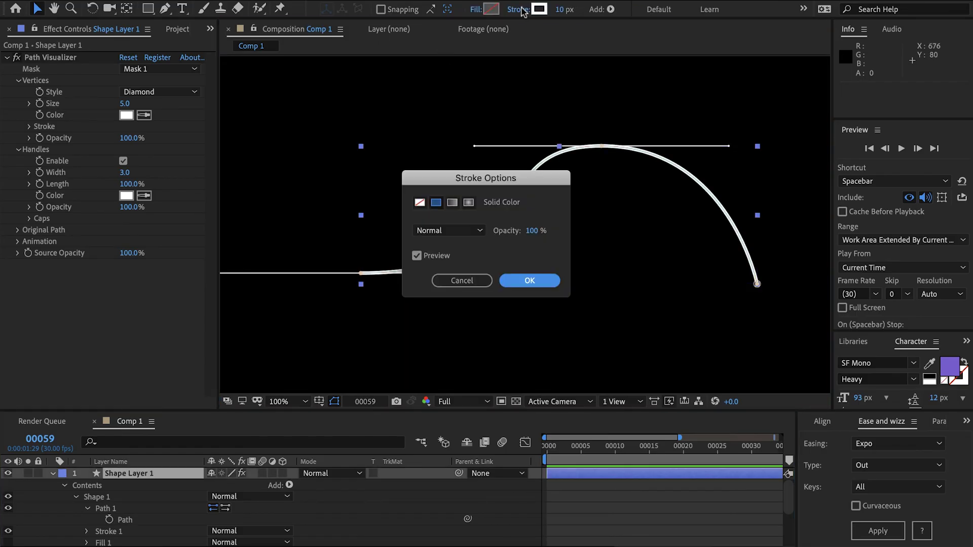
click(419, 202)
key(Return)
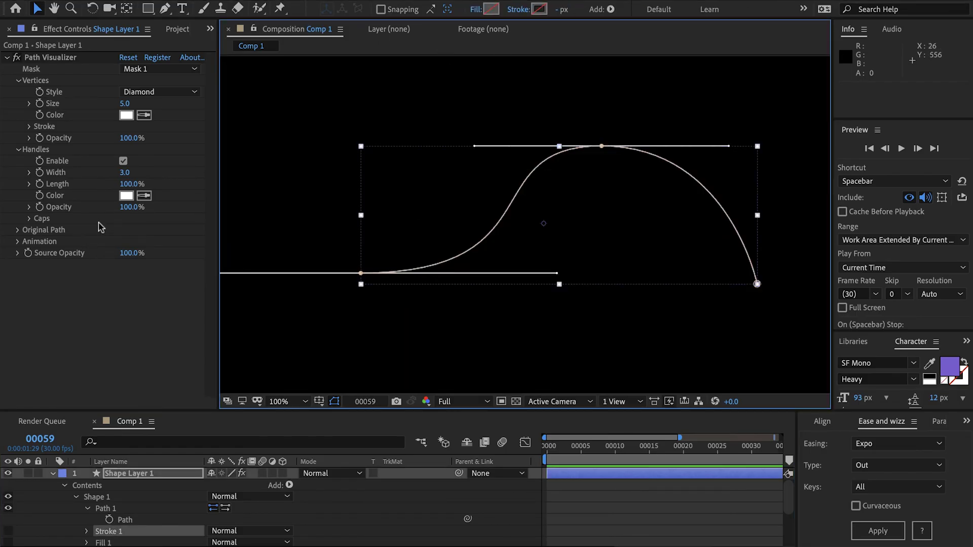
Step: Enable Path Visualizer's Original Path at width 10 and expand the Animation settings
click(18, 231)
click(123, 241)
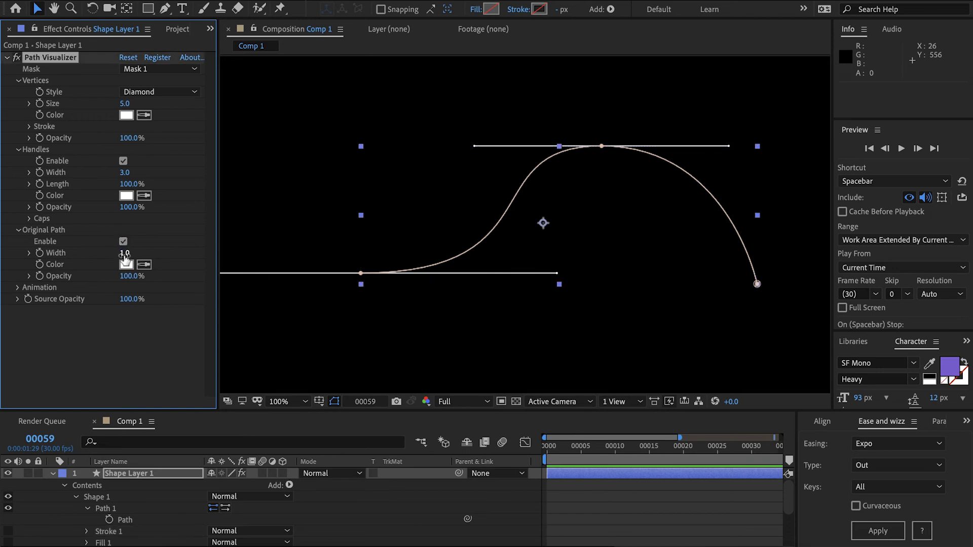
click(432, 491)
key(comma)
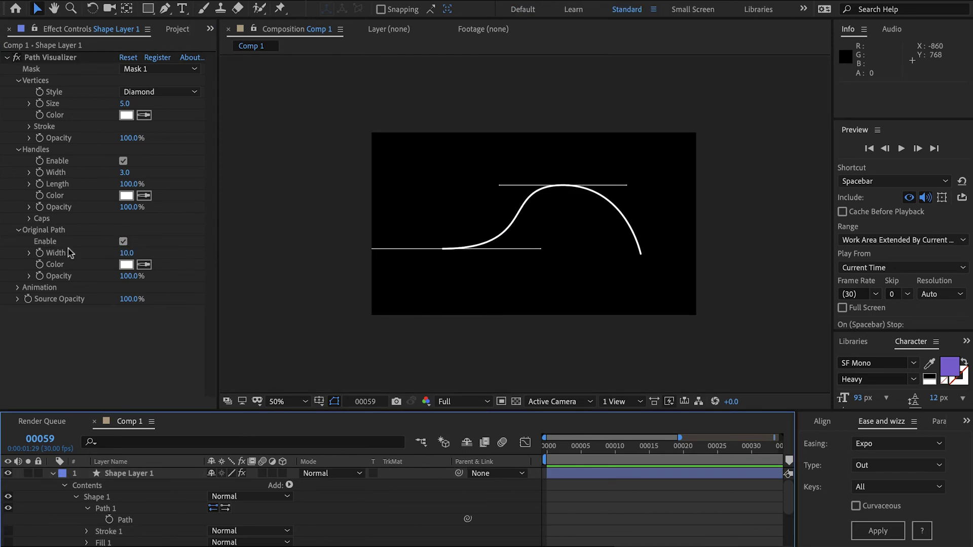
click(18, 287)
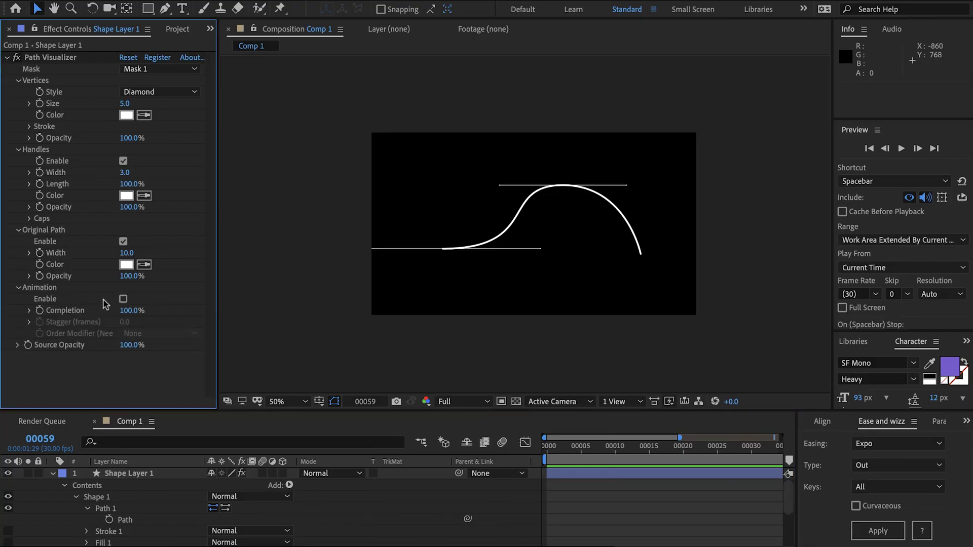
click(489, 224)
key(period)
drag(491, 224, 456, 228)
key(v)
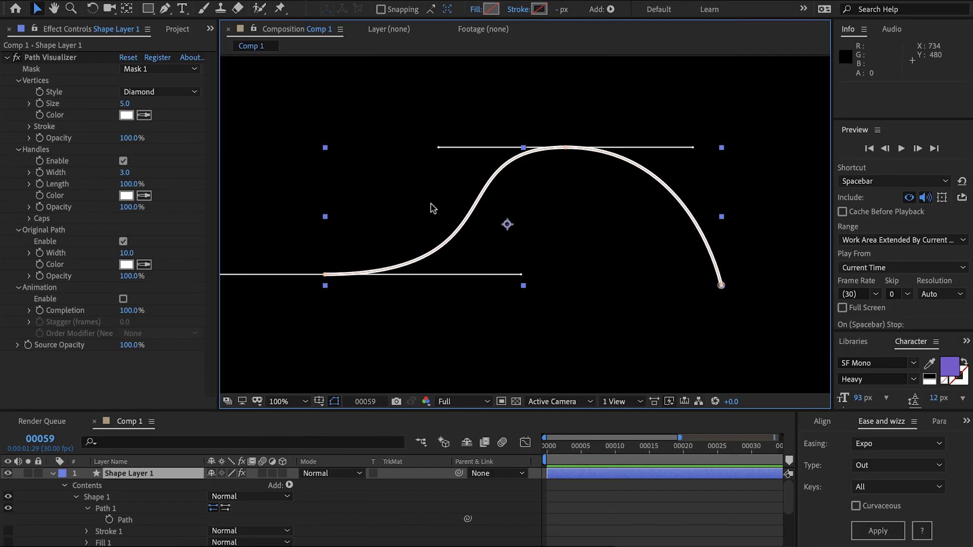
Step: Disable and collapse Original Path, and restore the curve's white 10 px stroke
click(123, 242)
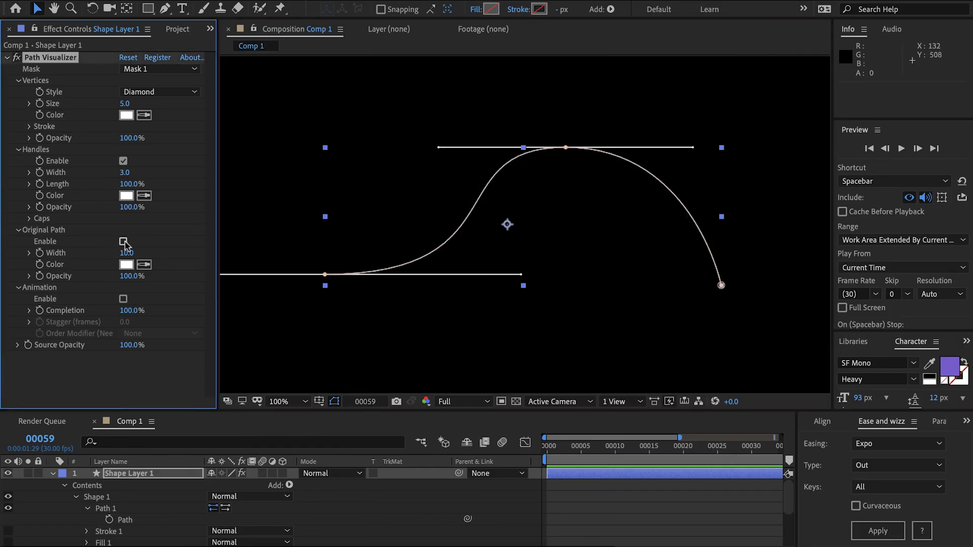
click(18, 230)
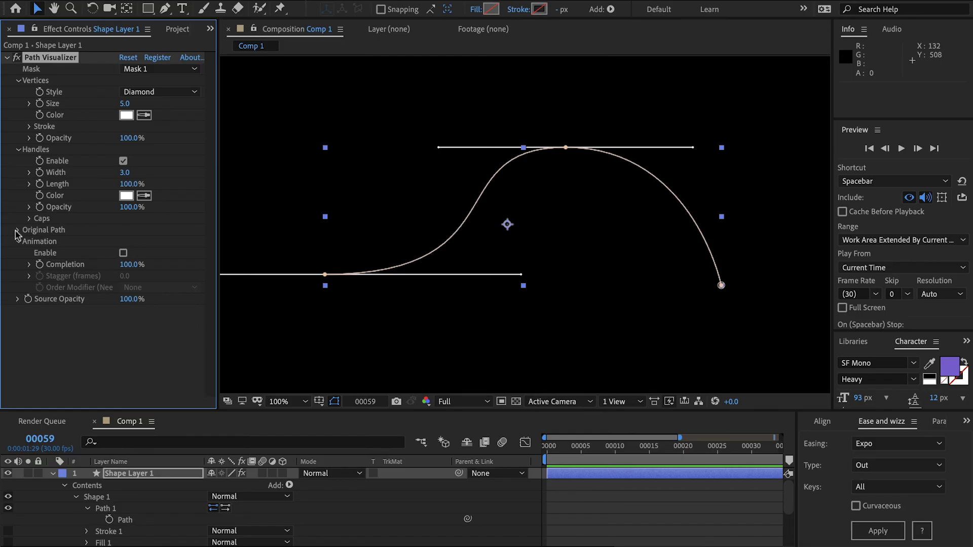
alt+click(542, 10)
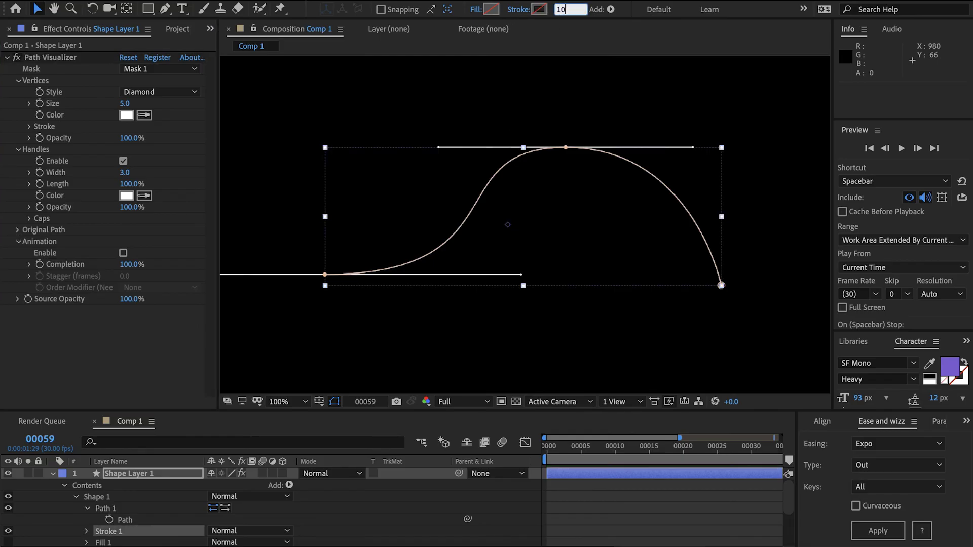
click(358, 152)
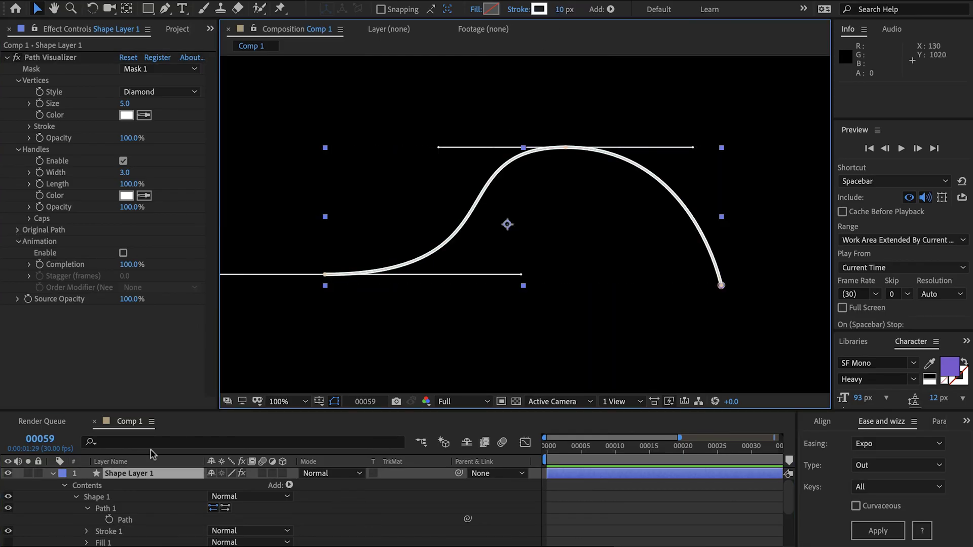
Step: Nudge the curve's left point down, then undo the move
click(119, 513)
key(comma)
click(424, 250)
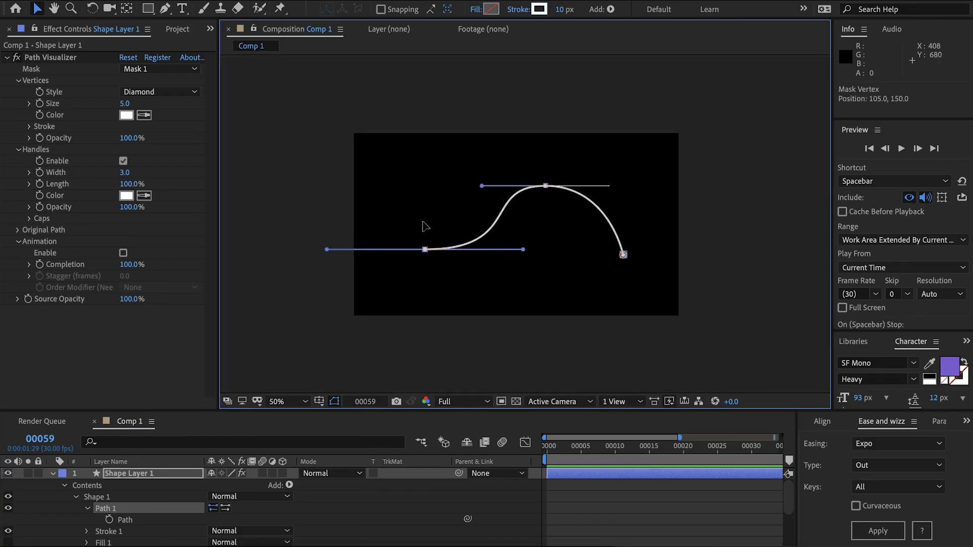
mouse_move(424, 250)
mouse_down()
mouse_move(425, 202)
mouse_move(456, 287)
mouse_move(430, 259)
mouse_up()
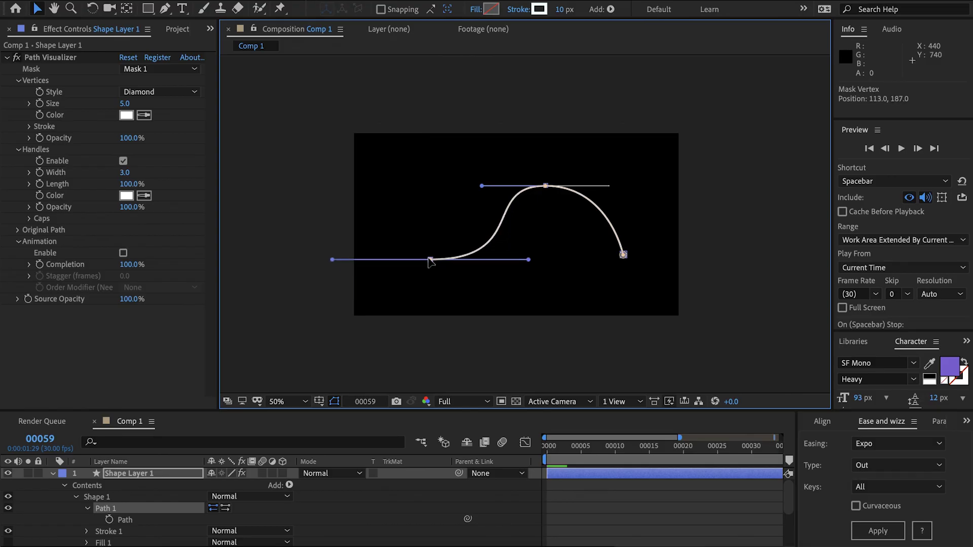
key(ctrl+z)
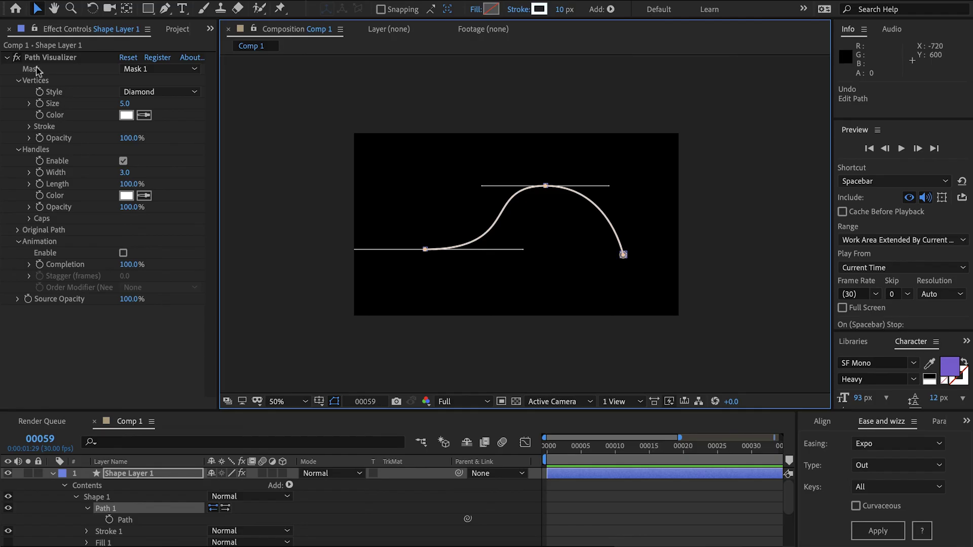